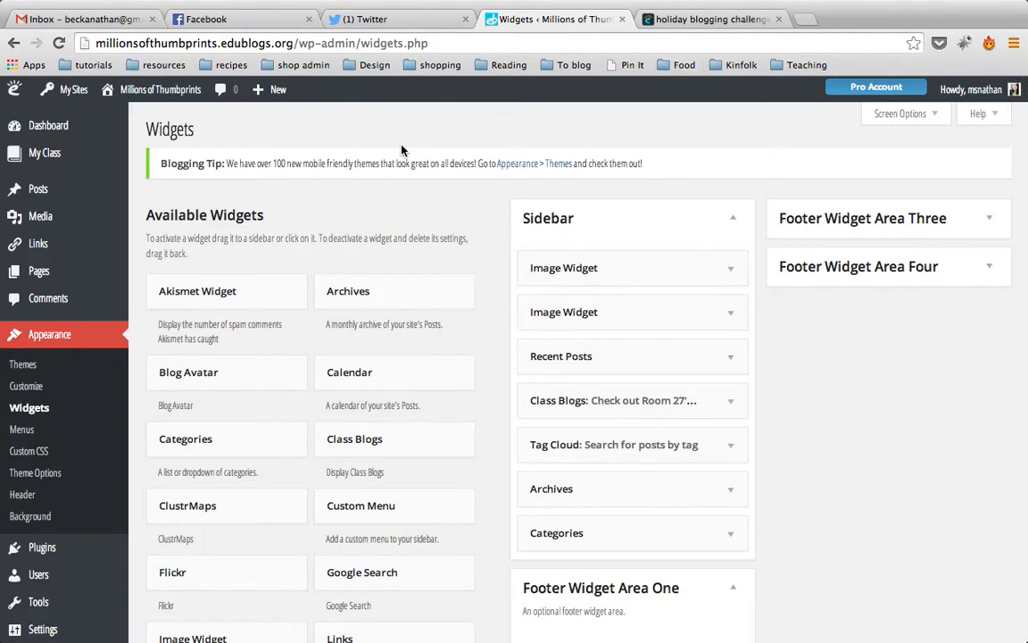
# Create a new post titled "Test Post" with the body text "Testing, testing.".
pyautogui.moveTo(70, 195)
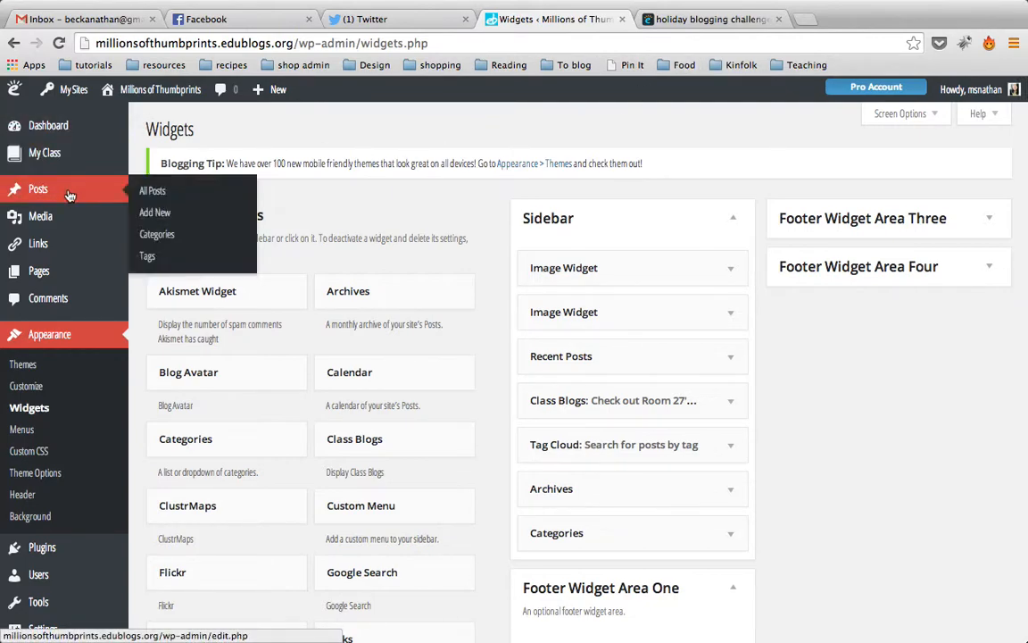
pyautogui.click(163, 215)
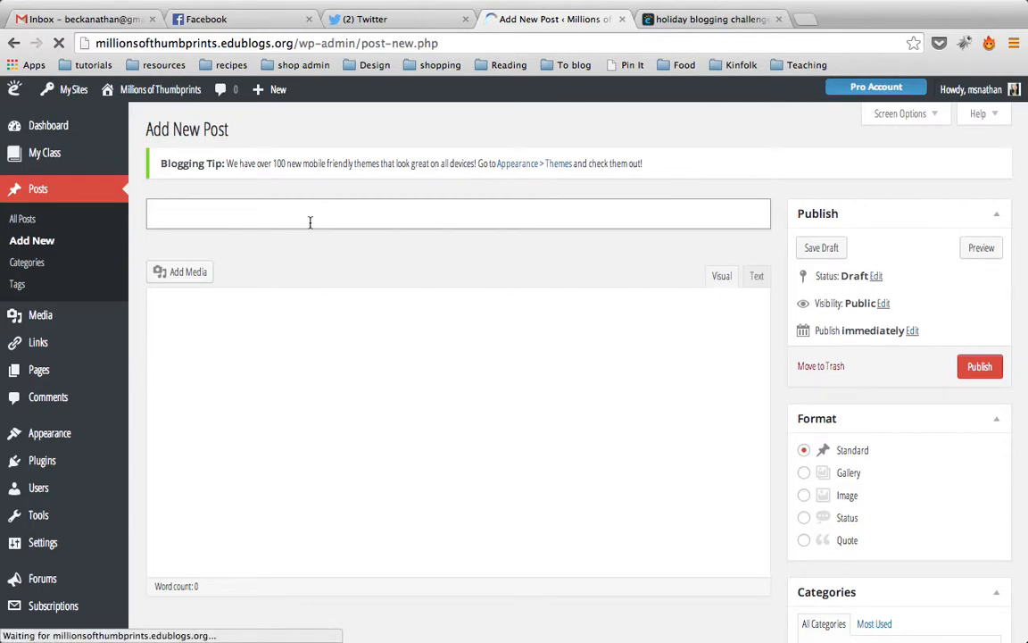
pyautogui.write('Test Post')
pyautogui.press('Tab')
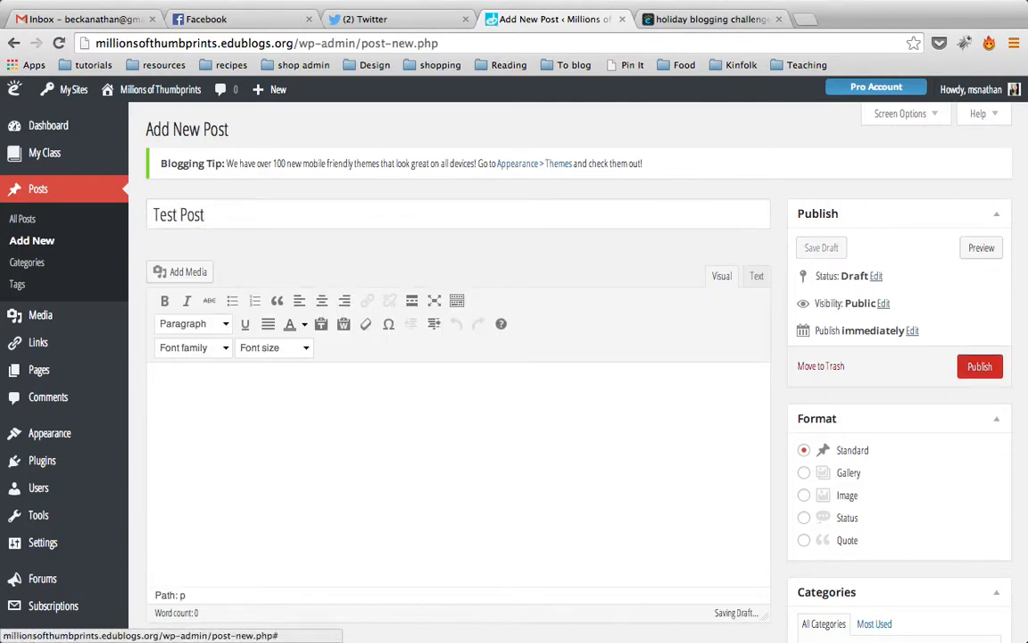
pyautogui.click(250, 418)
pyautogui.write('Testing, testing.')
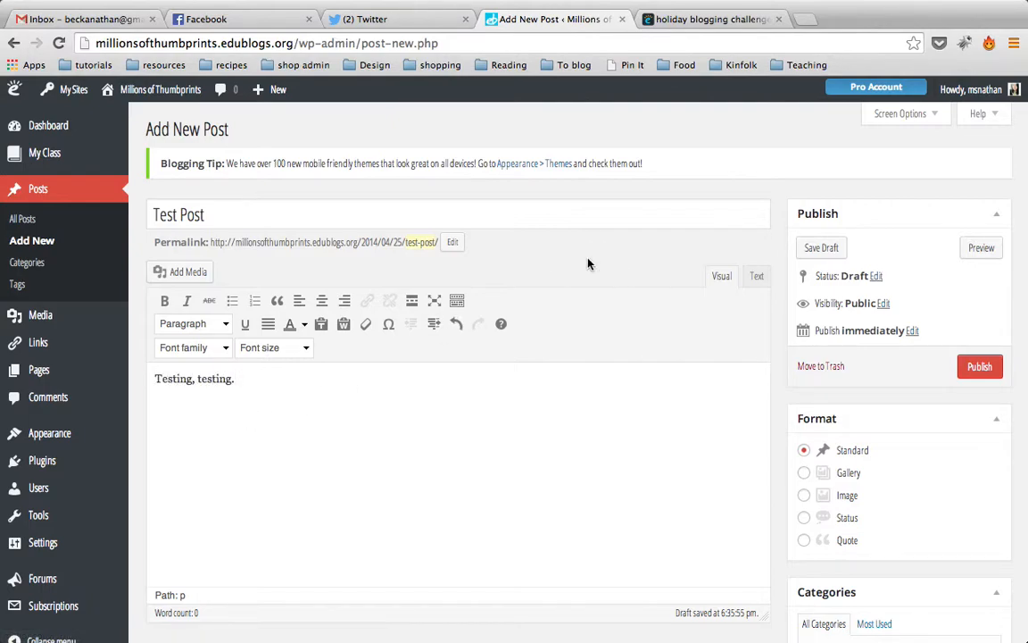
# Inspect the post's publish date and month options, and cancel without changing the schedule.
pyautogui.scroll(-4, 587, 263)
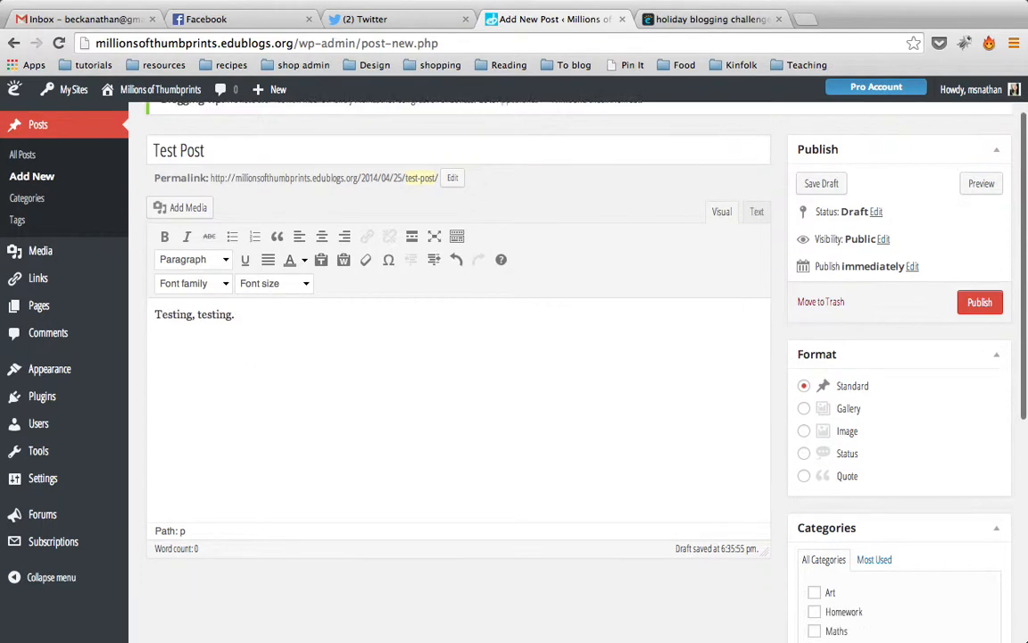
pyautogui.scroll(3, 588, 263)
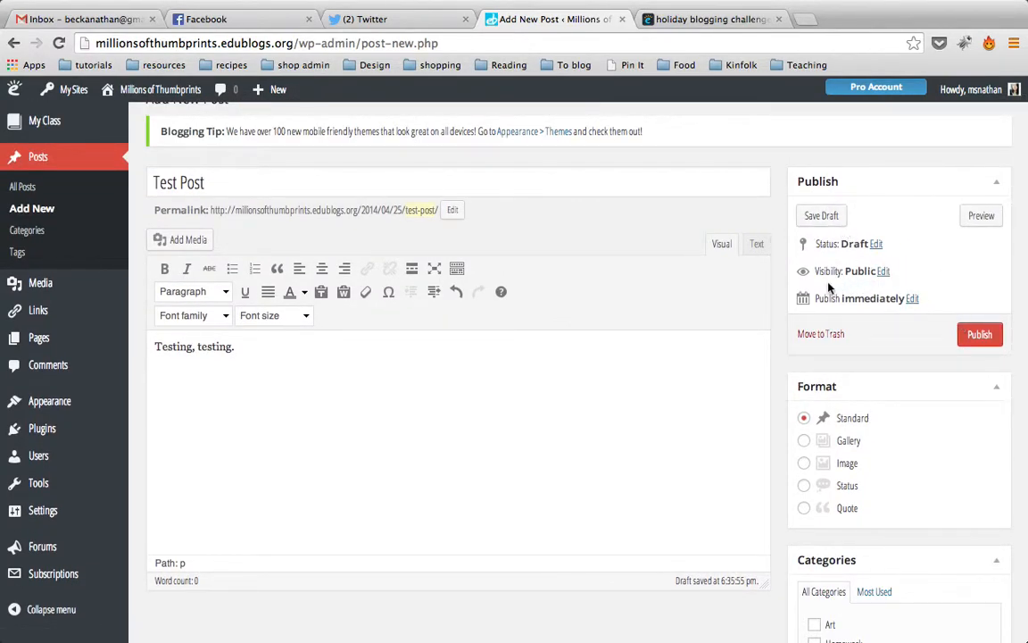
pyautogui.click(910, 303)
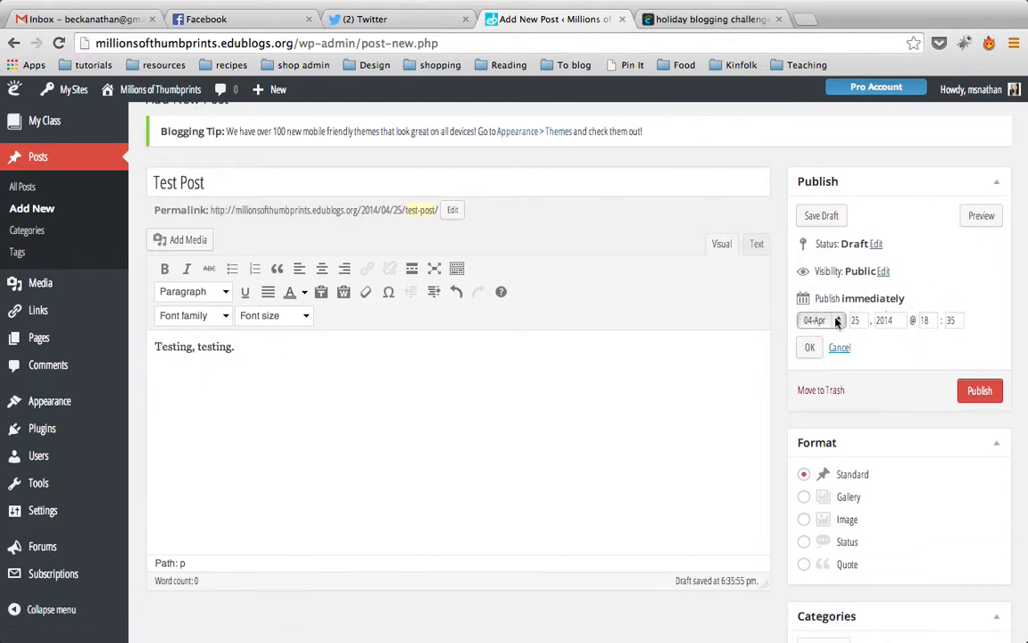
pyautogui.click(830, 321)
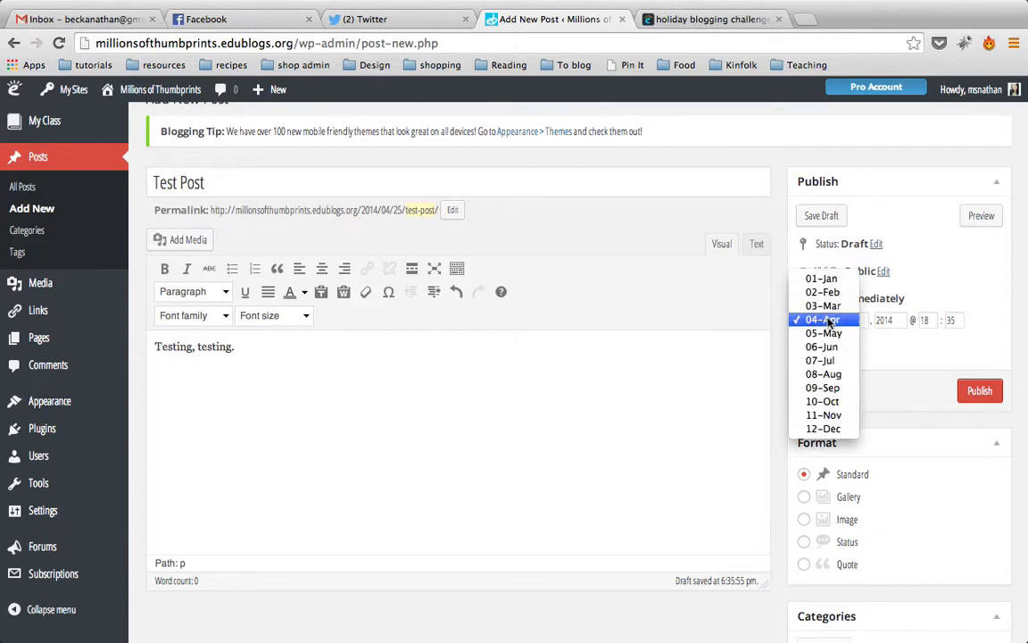
pyautogui.click(827, 322)
pyautogui.click(946, 286)
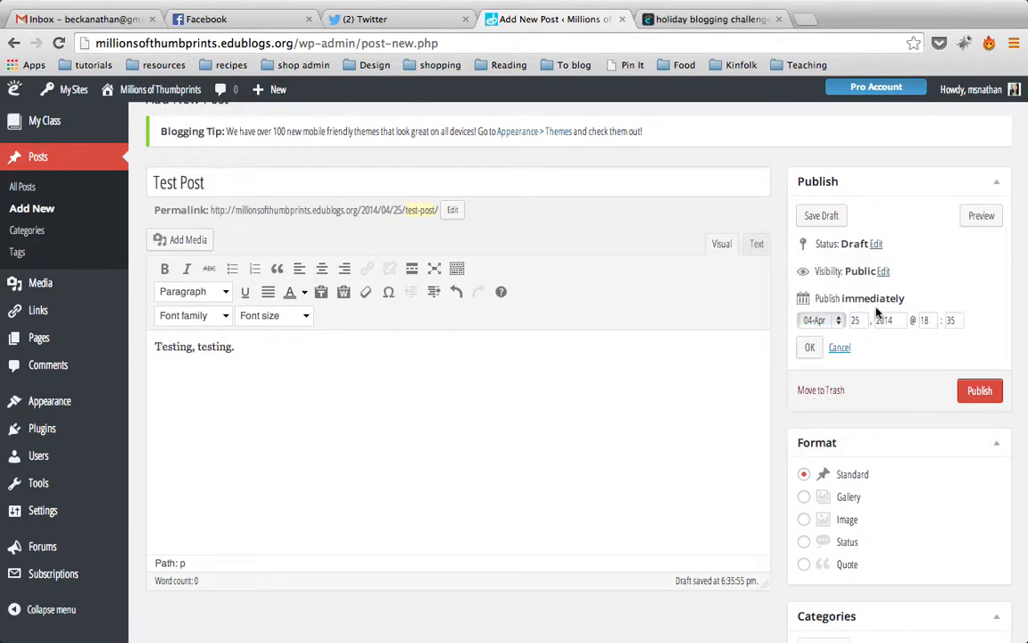
pyautogui.click(840, 348)
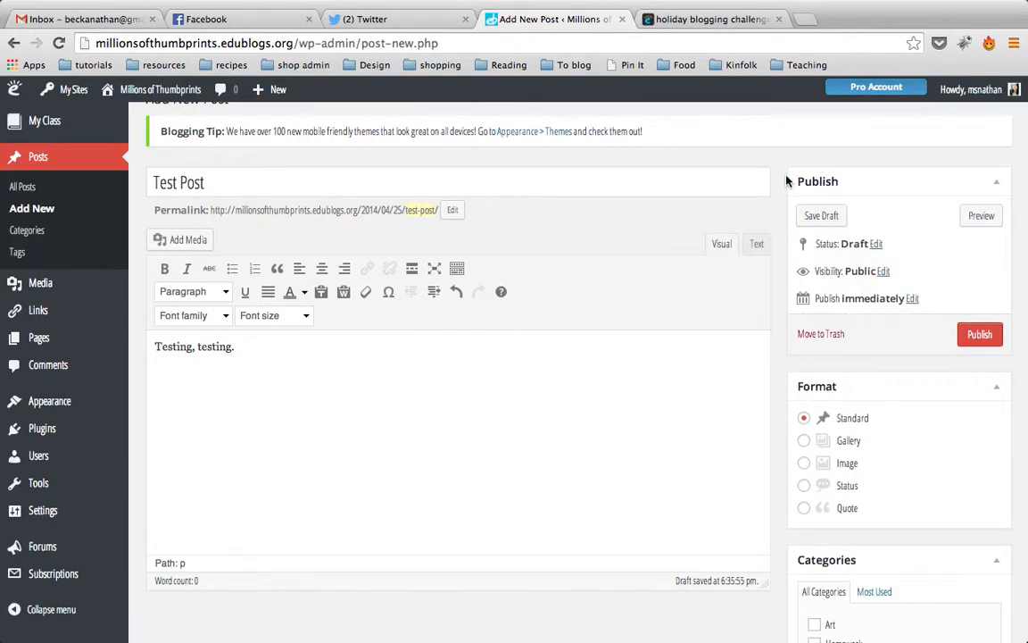
# Examine the category choices for the post and the Categories list on the blog's public page.
pyautogui.scroll(-8, 783, 223)
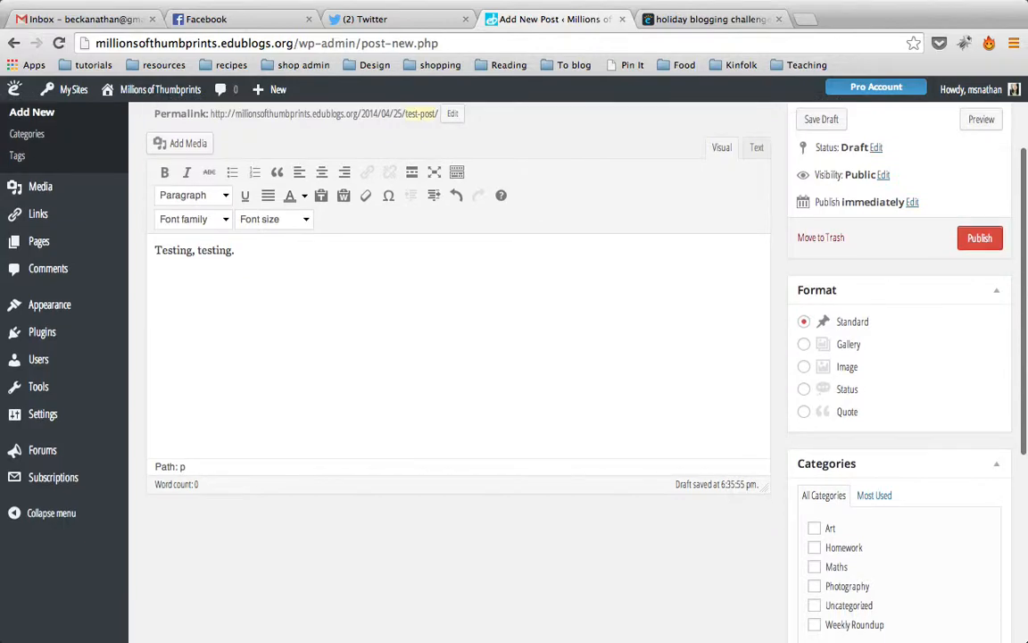
pyautogui.scroll(-2, 936, 229)
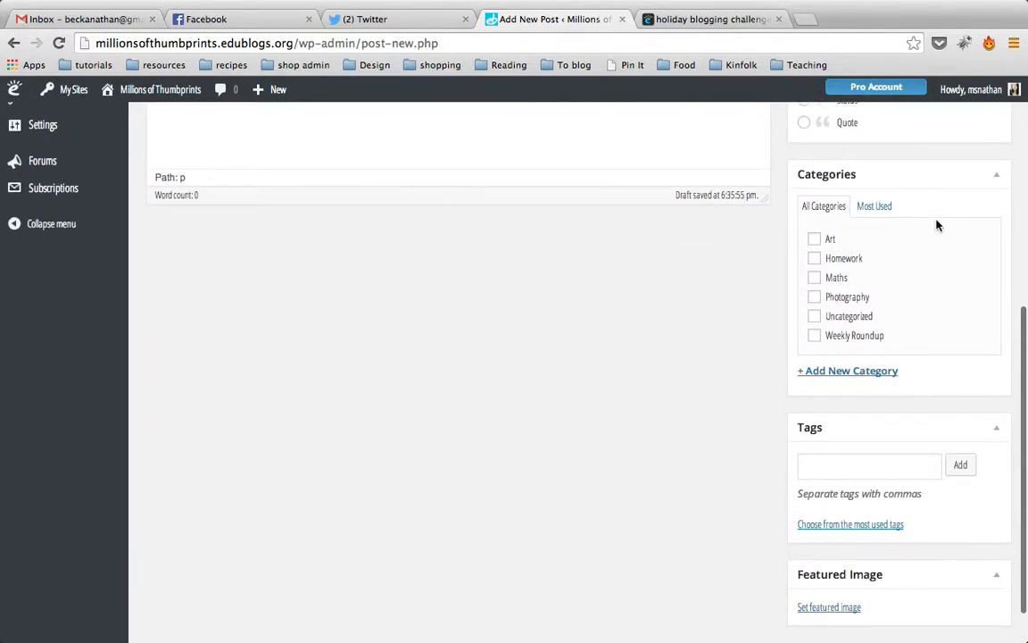
pyautogui.scroll(-1, 865, 464)
pyautogui.scroll(-1, 840, 301)
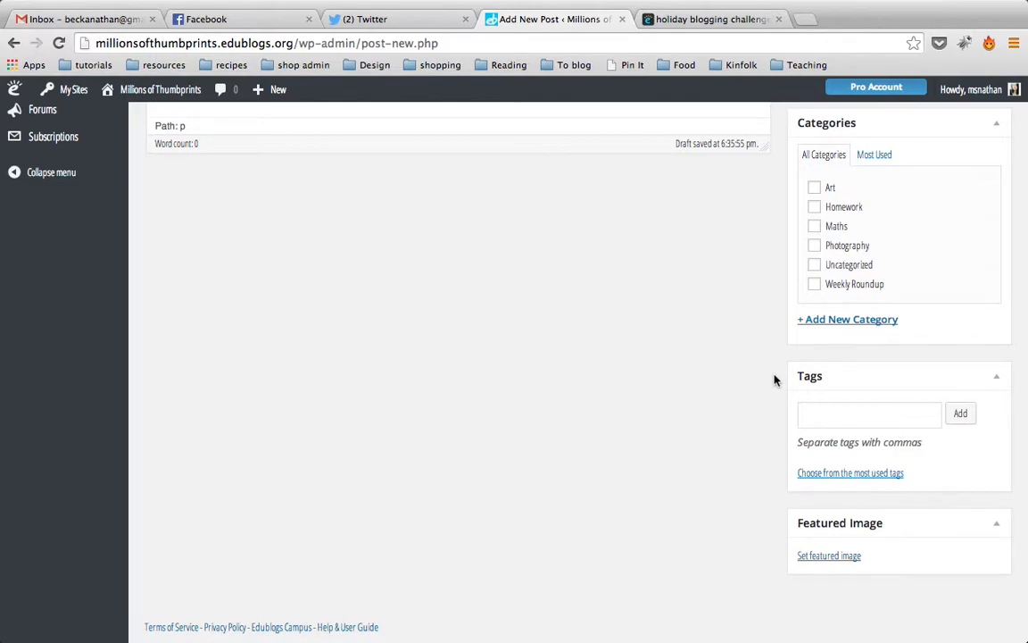
pyautogui.click(820, 266)
pyautogui.click(724, 24)
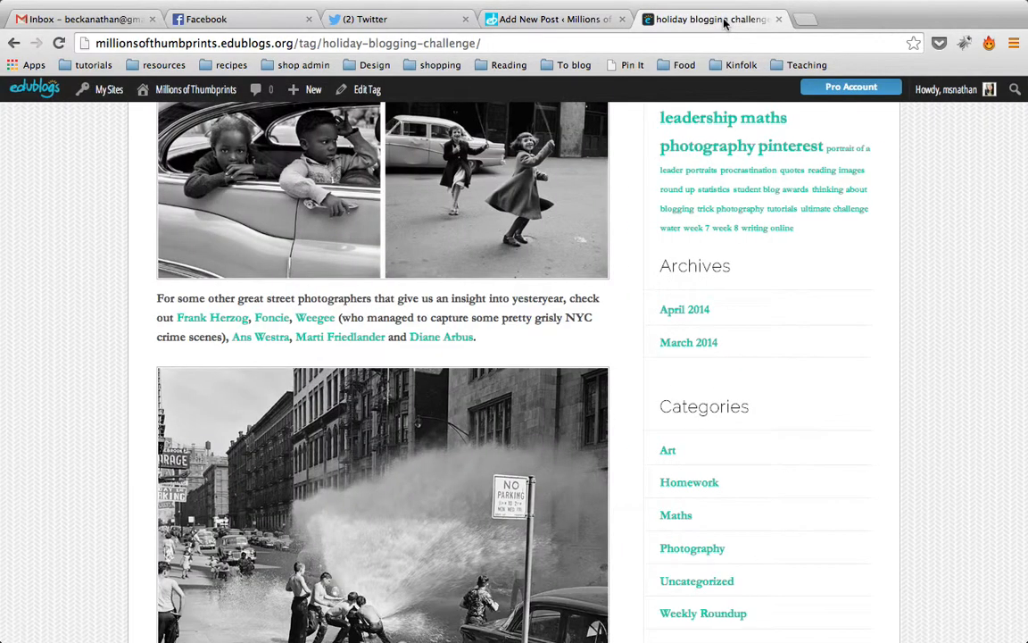
pyautogui.scroll(-3, 514, 357)
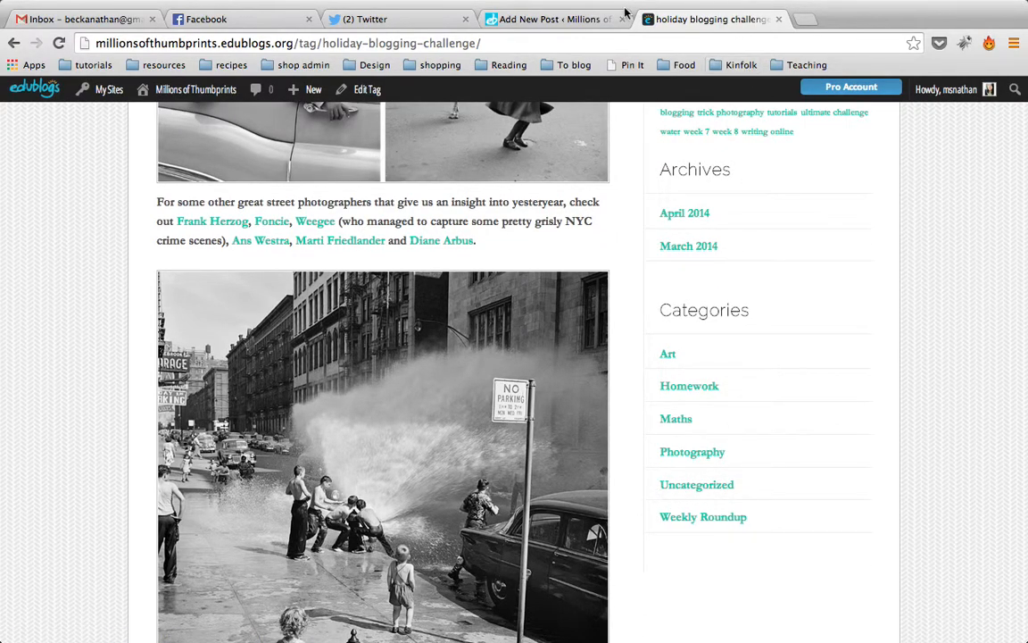
pyautogui.click(558, 19)
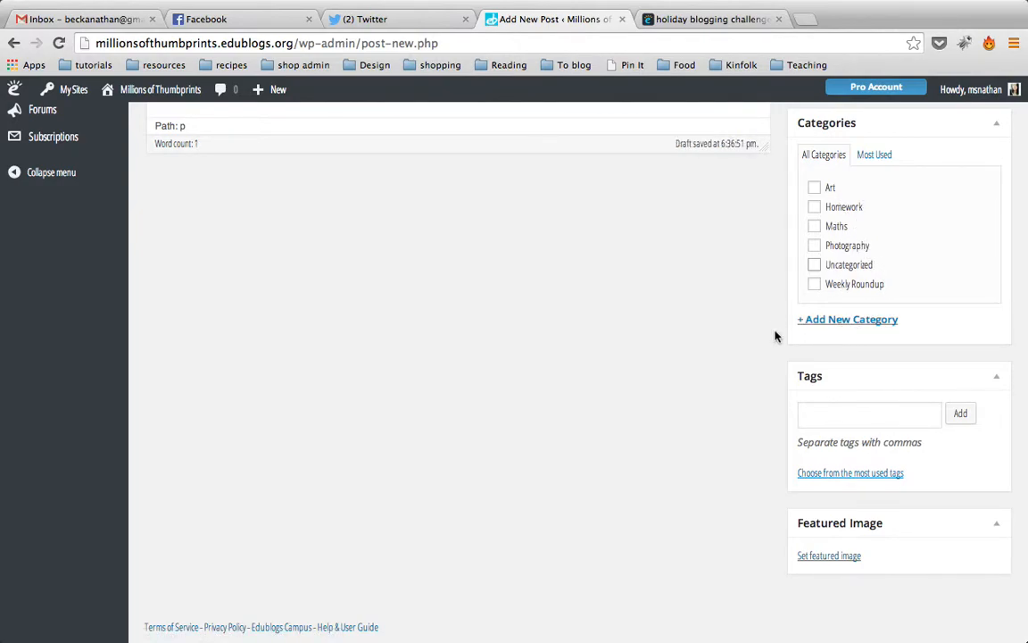
# Add a new category named "Reading" and leave it unassigned from the post.
pyautogui.click(862, 320)
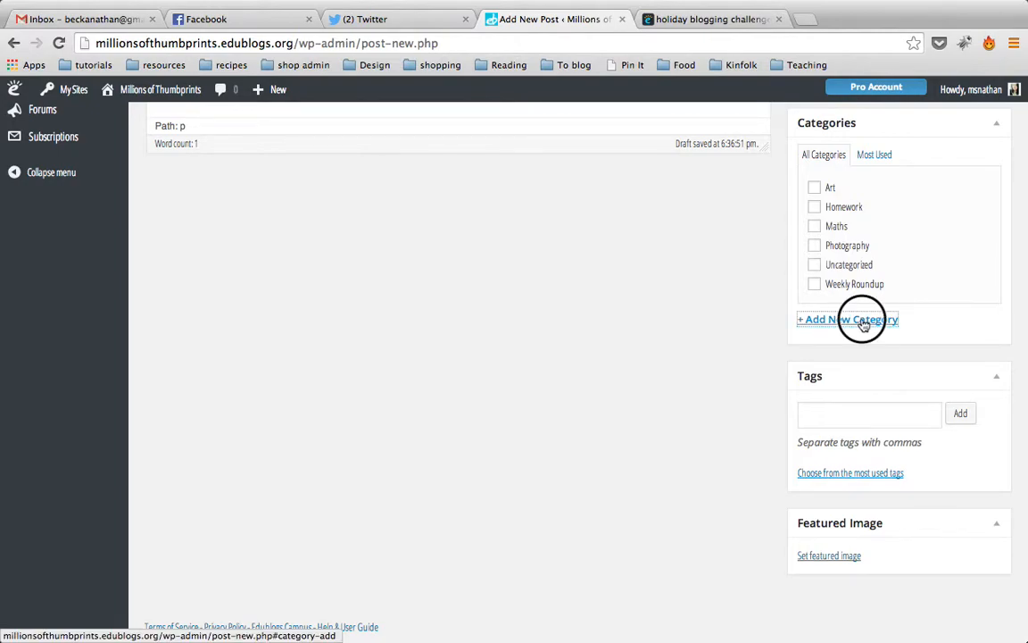
pyautogui.write('Reading')
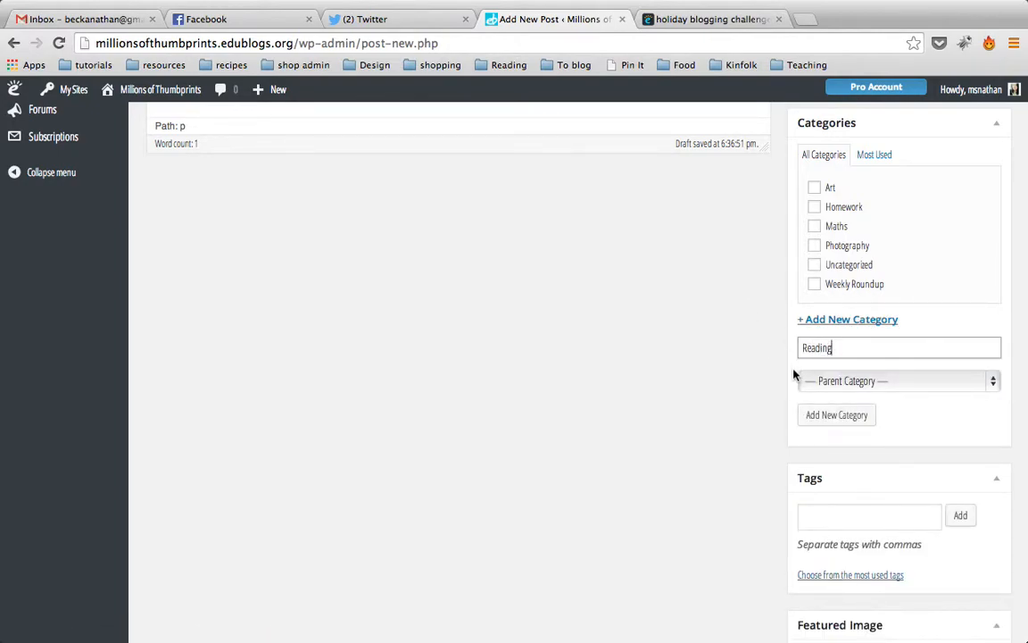
pyautogui.click(825, 416)
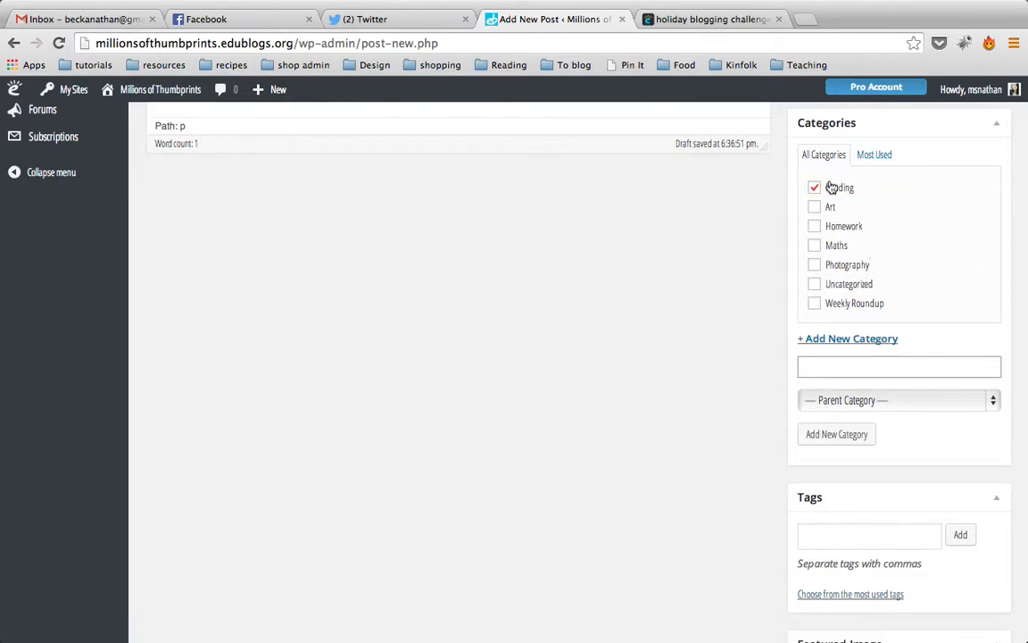
pyautogui.click(816, 189)
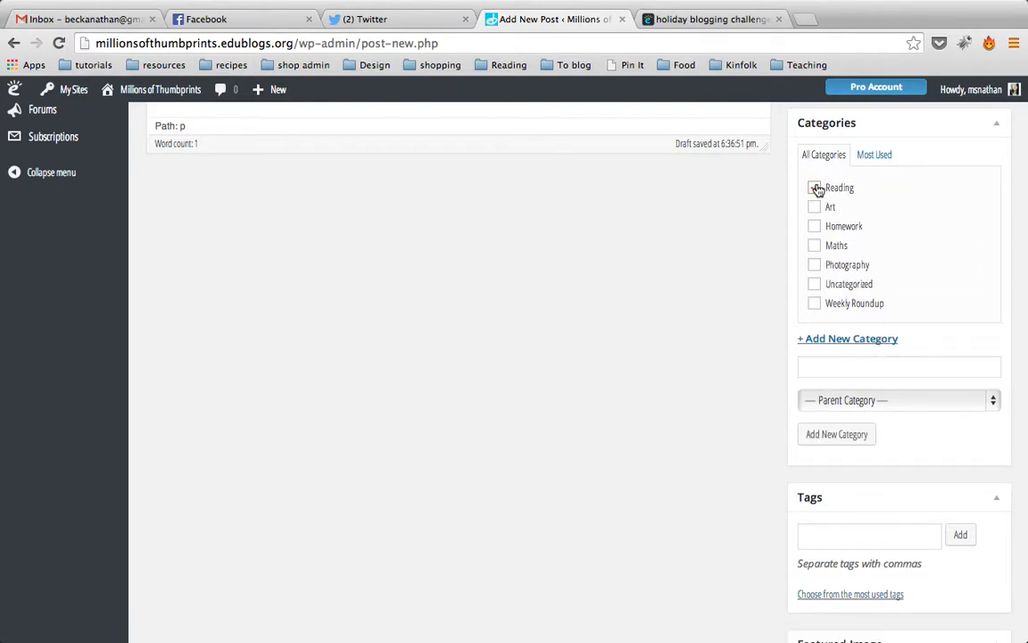
pyautogui.click(816, 189)
pyautogui.click(701, 410)
# Compare the category list with the tag cloud on the blog's public page, and return to the post editor.
pyautogui.click(674, 19)
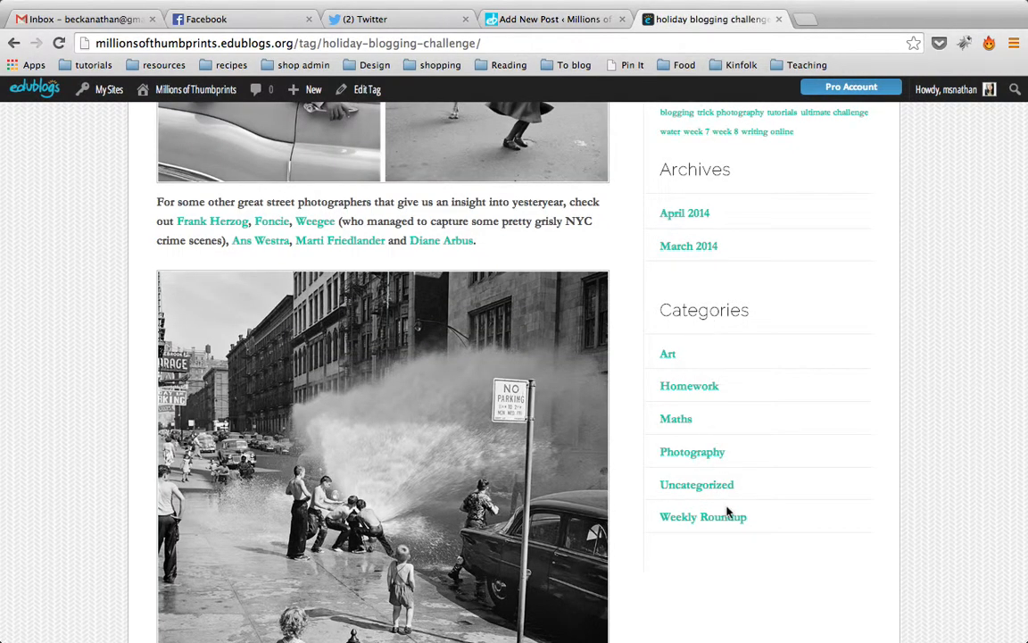
pyautogui.click(543, 22)
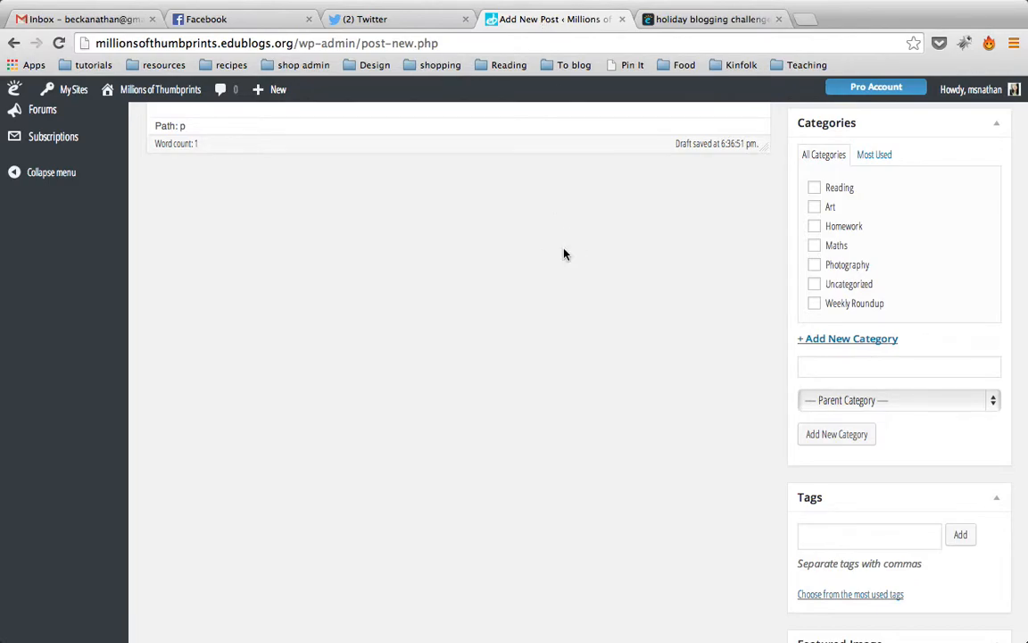
pyautogui.scroll(-5, 563, 255)
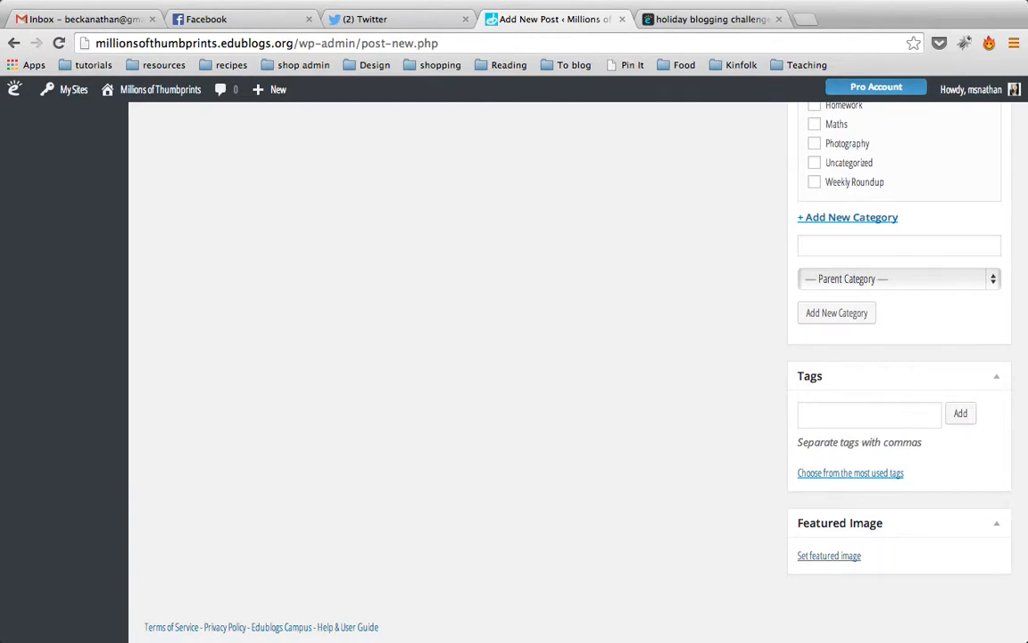
pyautogui.click(706, 19)
pyautogui.scroll(4, 527, 375)
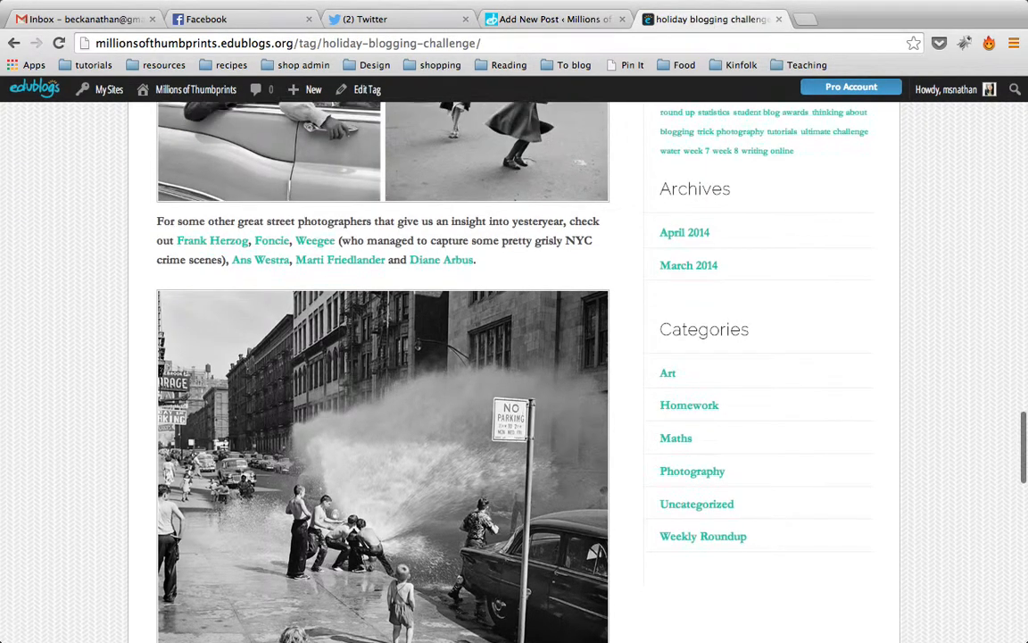
pyautogui.scroll(4, 526, 375)
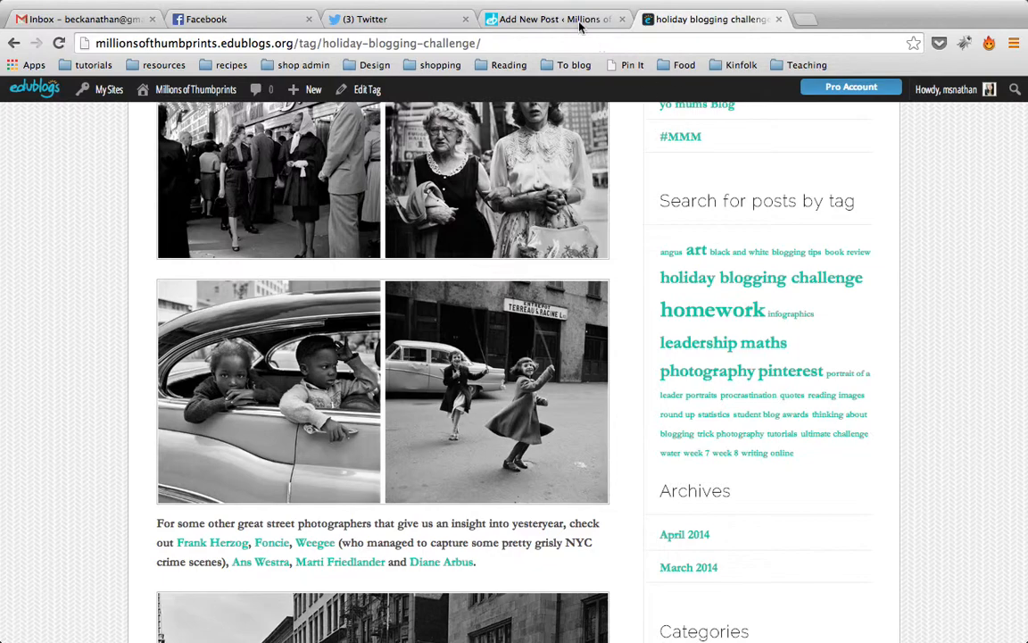
pyautogui.click(520, 19)
pyautogui.click(572, 420)
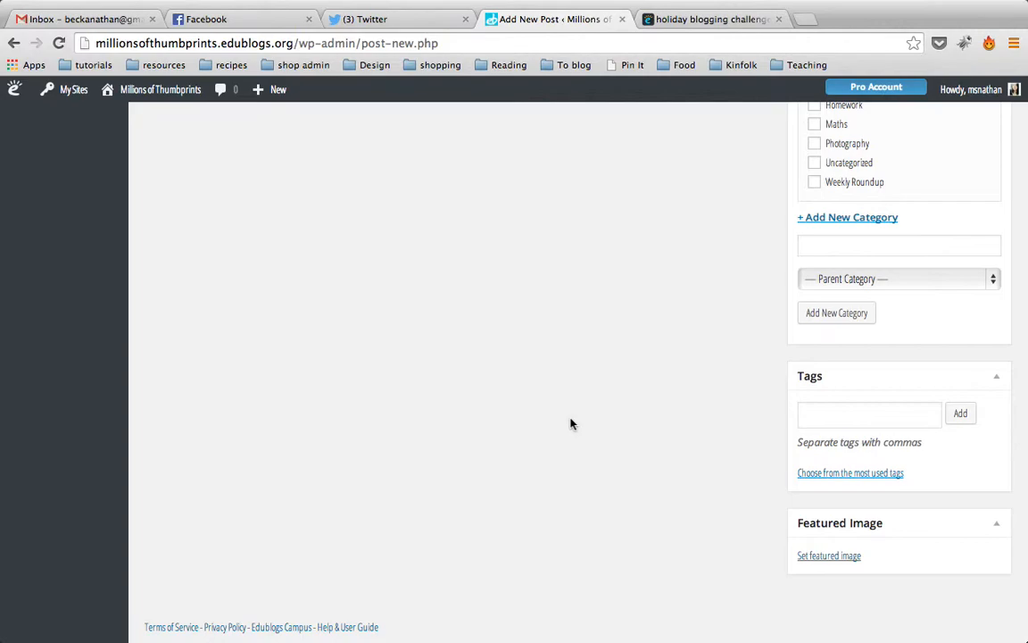
pyautogui.click(848, 246)
pyautogui.write('school holidays')
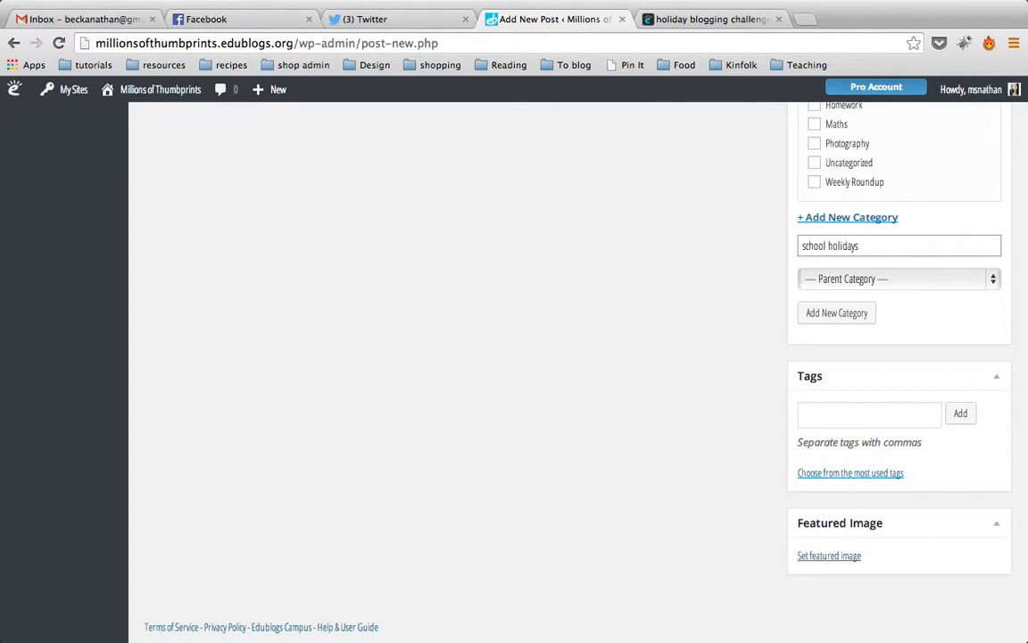
pyautogui.press('BackSpace')
pyautogui.press('BackSpace')
pyautogui.press('BackSpace')
pyautogui.press('BackSpace')
pyautogui.press('BackSpace')
pyautogui.press('BackSpace')
pyautogui.press('BackSpace')
pyautogui.press('BackSpace')
pyautogui.press('BackSpace')
pyautogui.press('BackSpace')
pyautogui.press('BackSpace')
pyautogui.press('BackSpace')
# Add the tags "school holidays", "autumn", "beach" and "movies" to the post, and remove the "movies" tag.
pyautogui.click(871, 415)
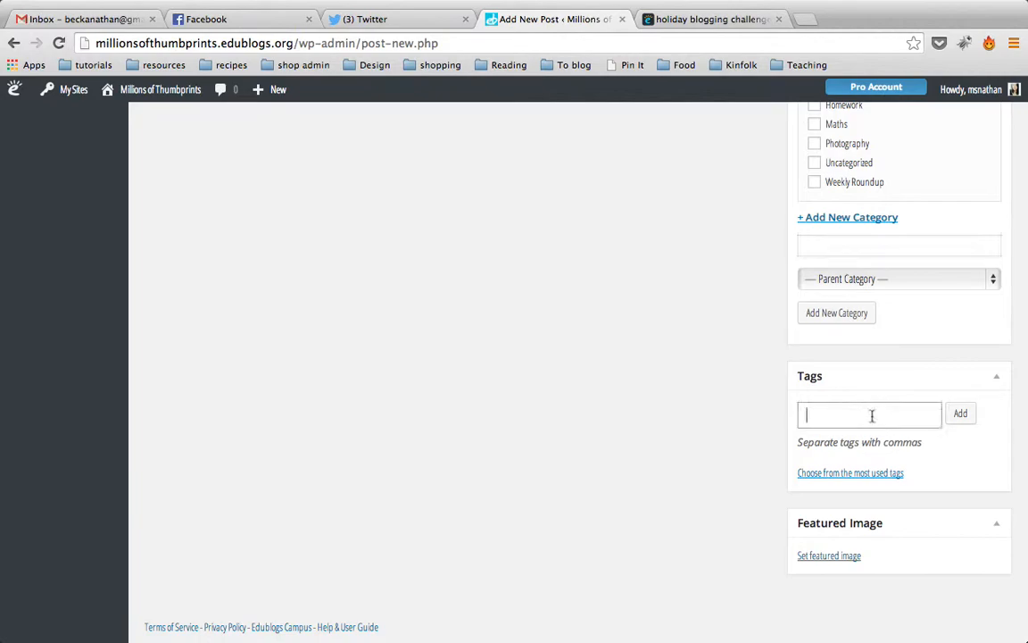
pyautogui.write('school holida')
pyautogui.write('ys')
pyautogui.write(', autumn')
pyautogui.write(', beach, ')
pyautogui.write('movies')
pyautogui.click(963, 416)
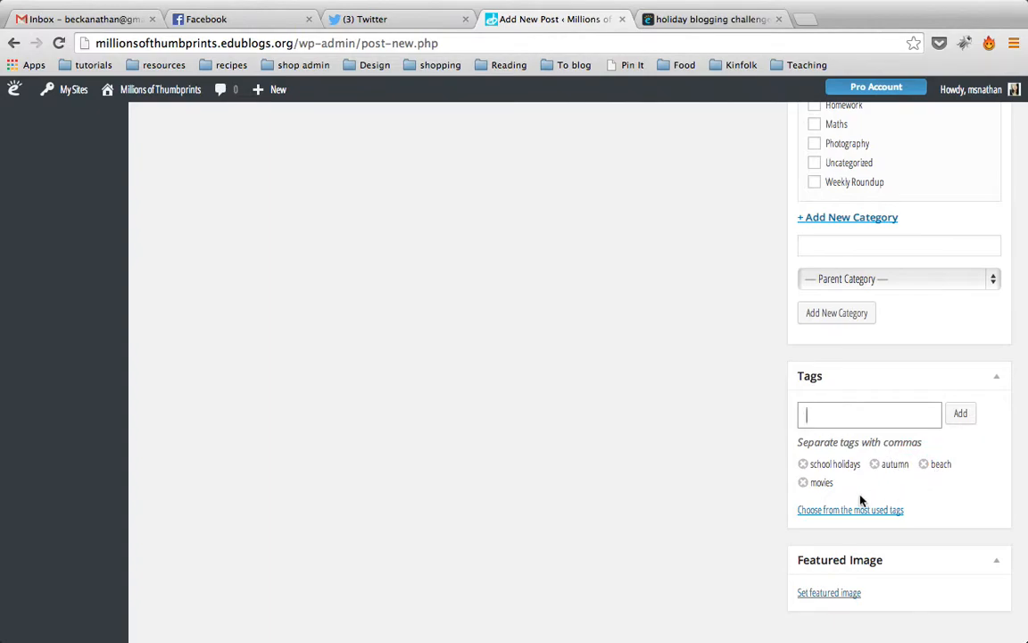
pyautogui.click(804, 484)
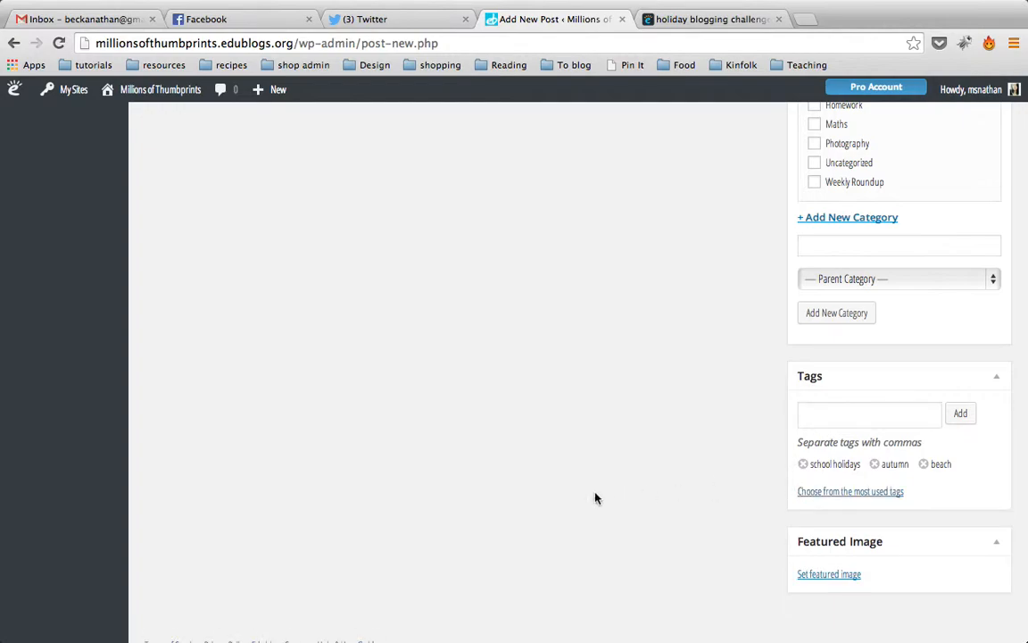
# Add "holiday blogging challenge" and "quotes" to the post from the most used tags.
pyautogui.scroll(-1, 618, 478)
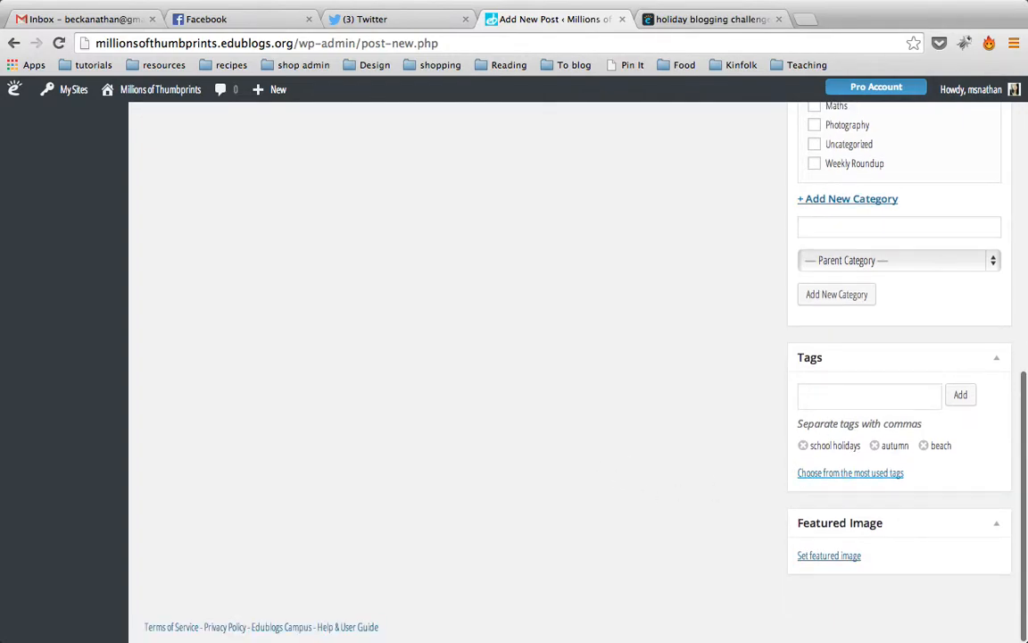
pyautogui.click(859, 474)
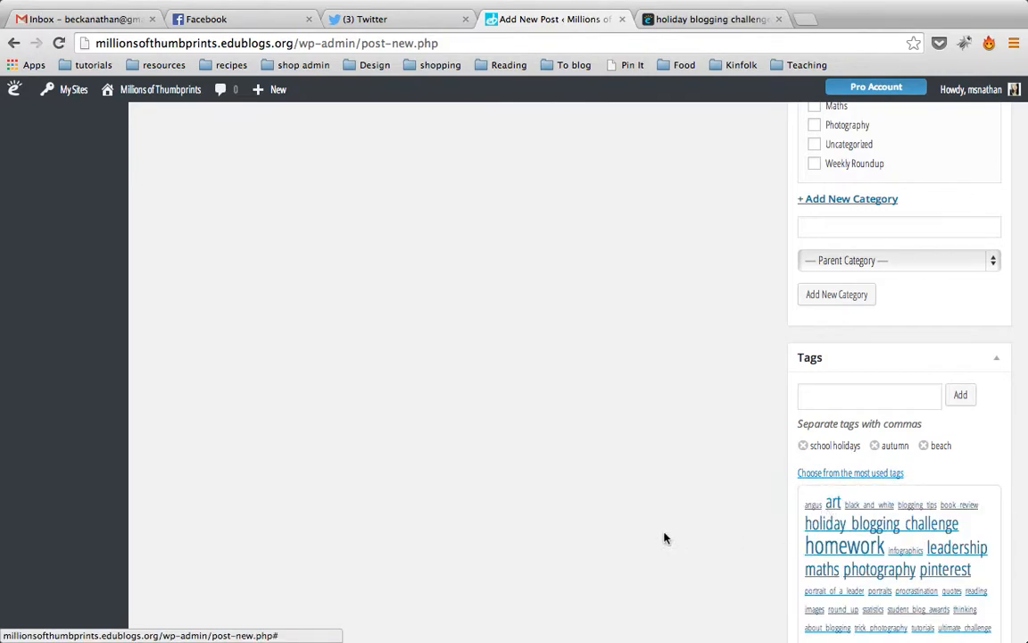
pyautogui.scroll(-3, 663, 537)
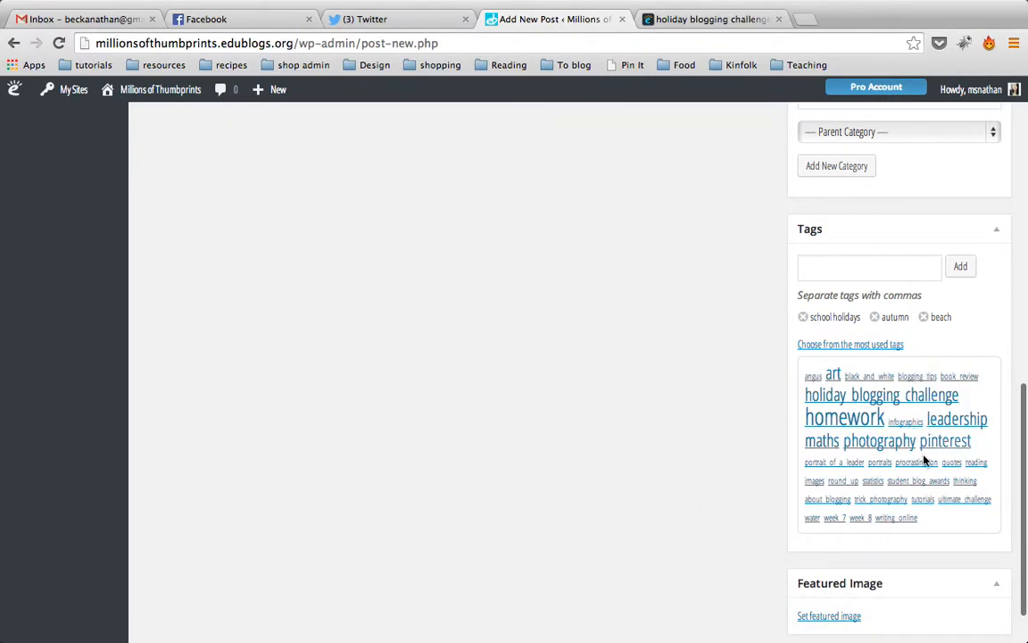
pyautogui.click(871, 400)
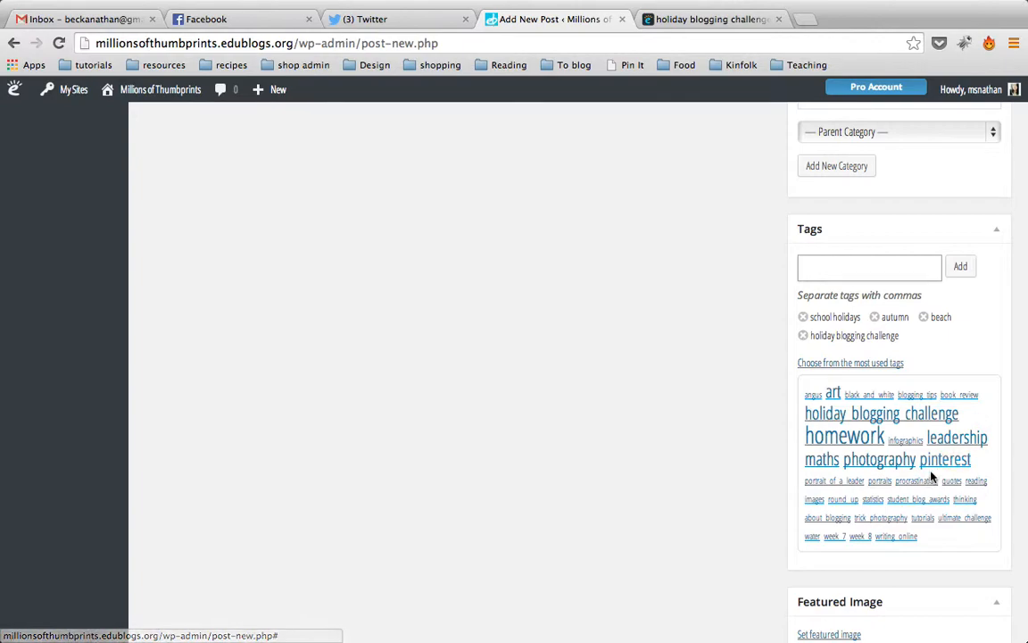
pyautogui.click(952, 481)
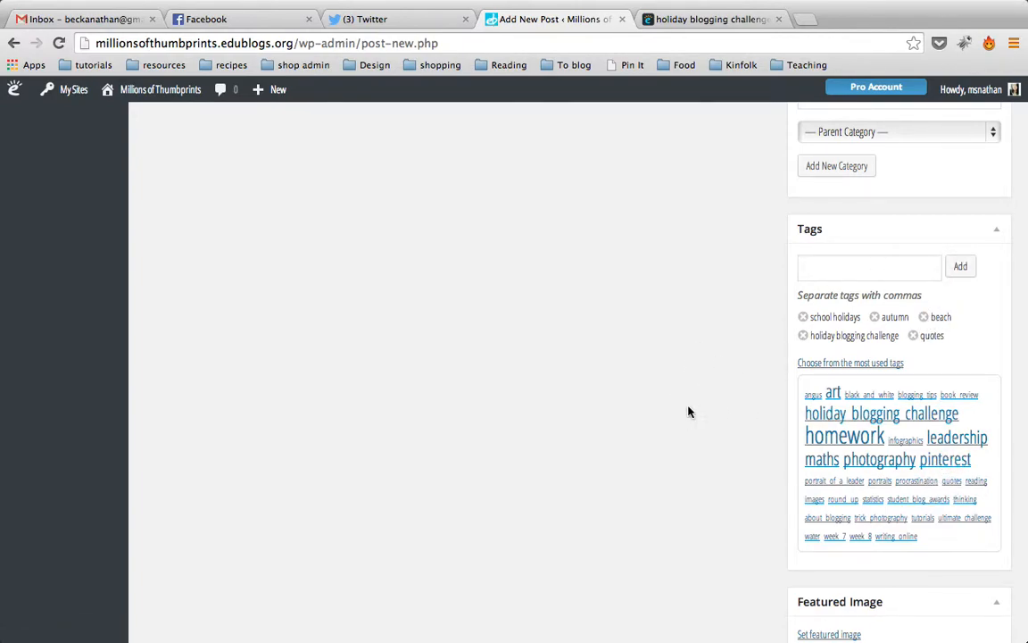
# Publish the "Test Post" with its added tags.
pyautogui.scroll(5, 688, 411)
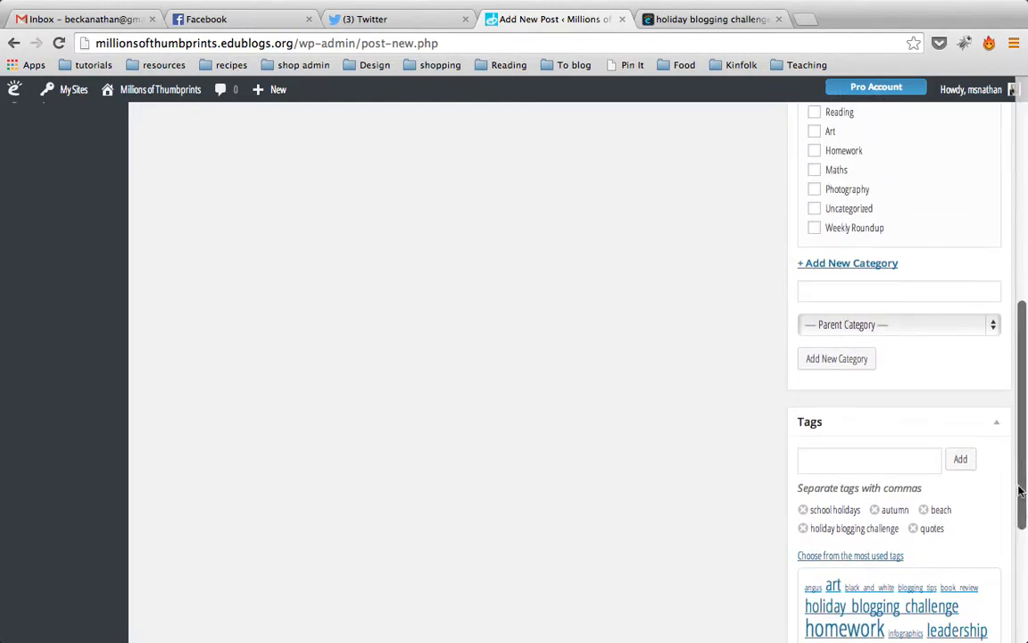
pyautogui.moveTo(1017, 487); pyautogui.dragTo(1020, 192)
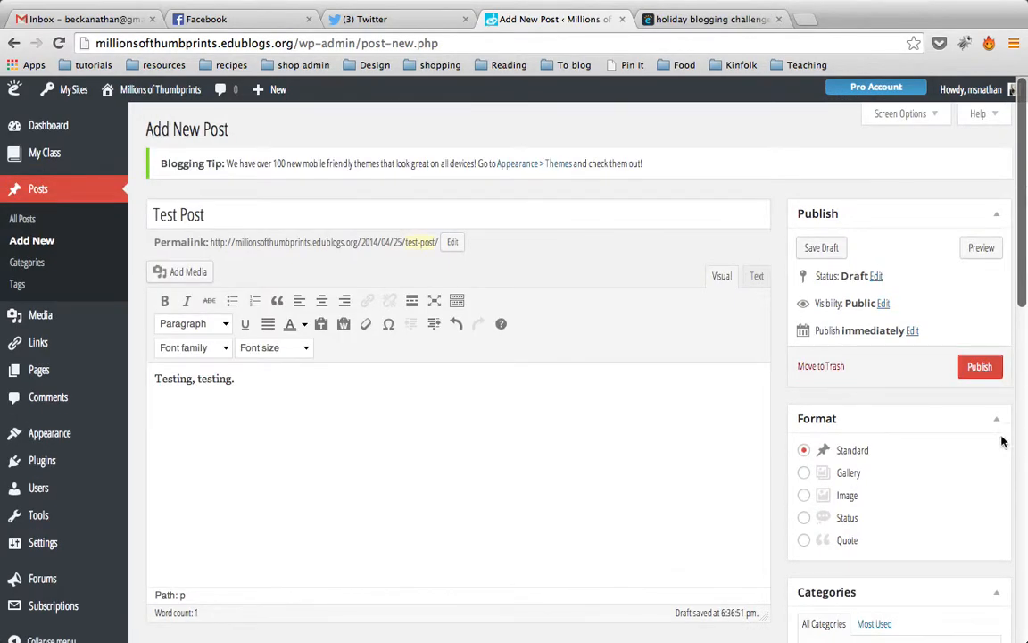
pyautogui.click(980, 366)
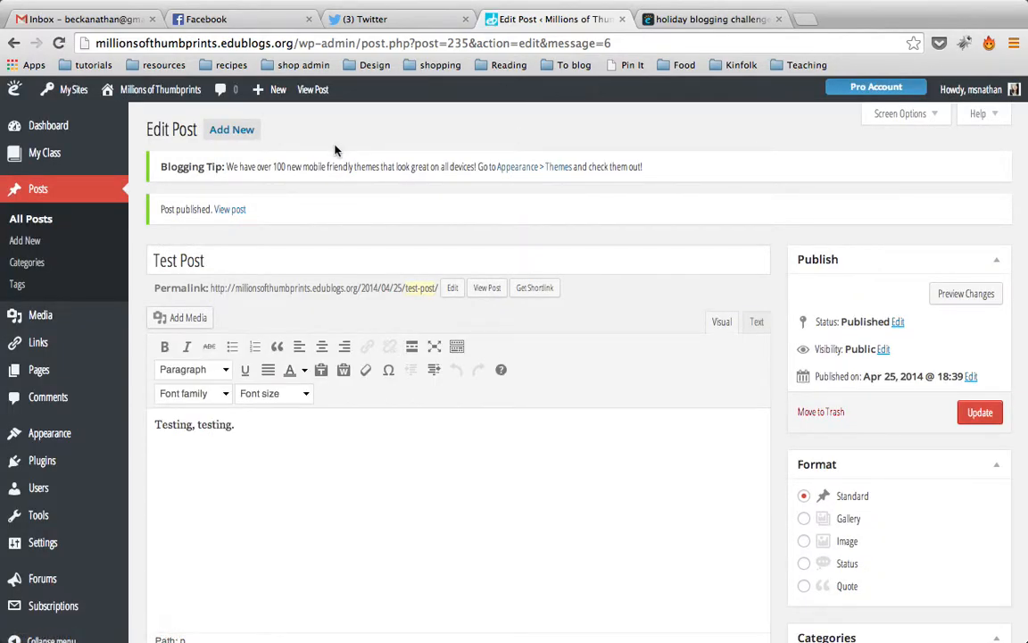
# Go to the home page of the public blog and check the category and tags shown under "Test Post".
pyautogui.click(655, 19)
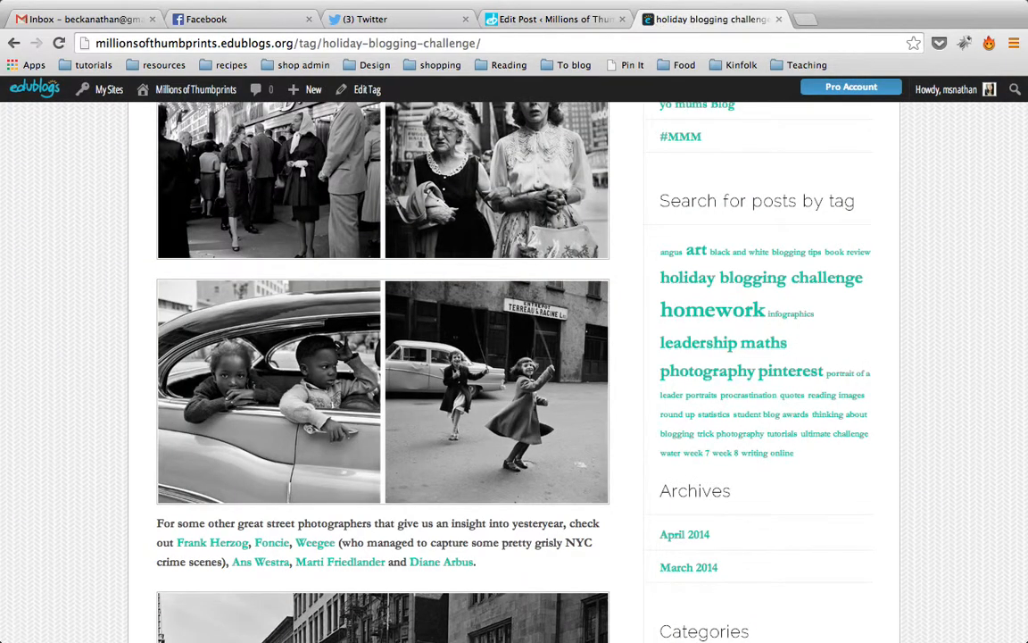
pyautogui.scroll(5, 523, 357)
pyautogui.moveTo(1023, 408); pyautogui.dragTo(1015, 151)
pyautogui.click(712, 204)
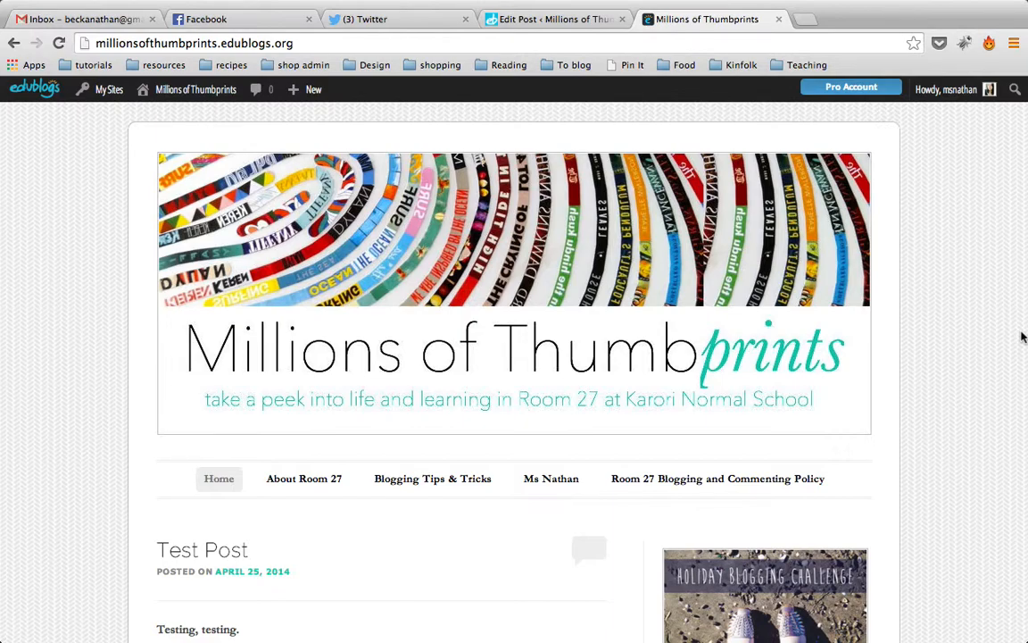
pyautogui.scroll(-5, 1023, 337)
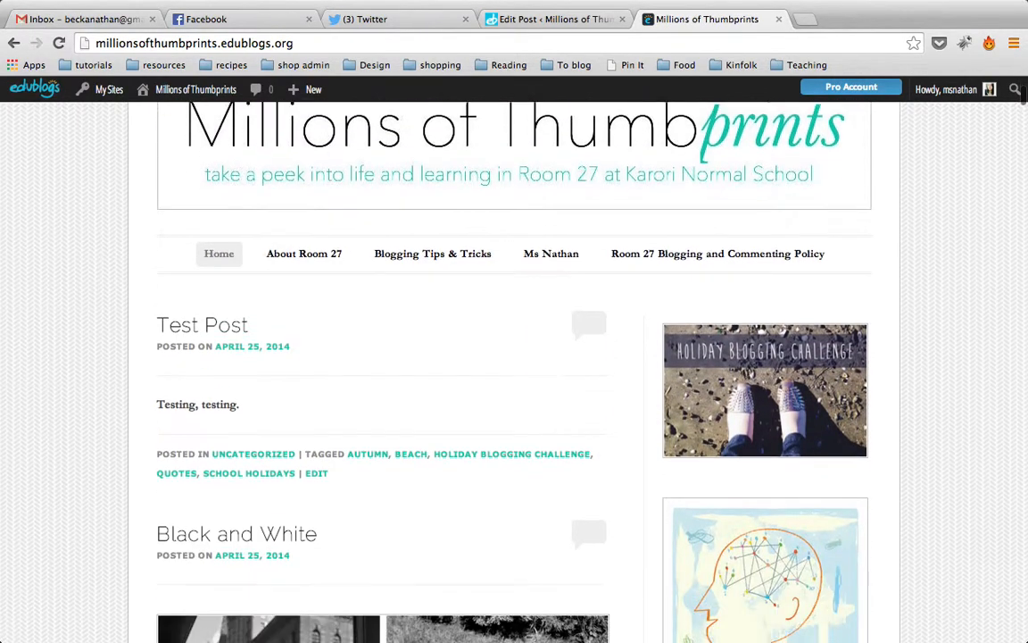
pyautogui.scroll(-3, 164, 184)
pyautogui.scroll(1, 164, 183)
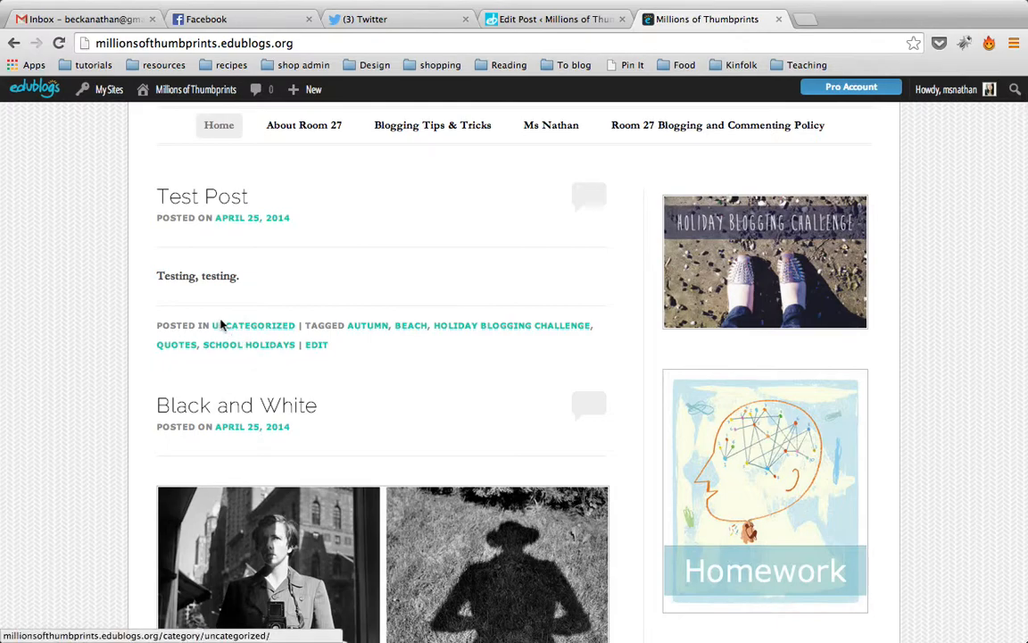
# Return to the post editor and deselect the Uncategorized category for "Test Post".
pyautogui.click(510, 19)
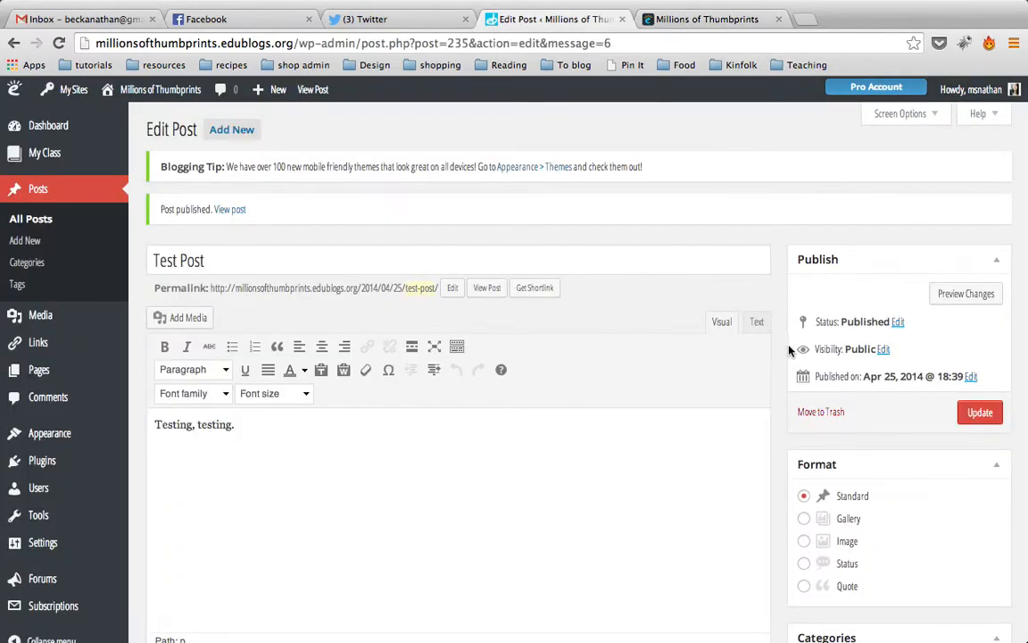
pyautogui.scroll(-5, 789, 350)
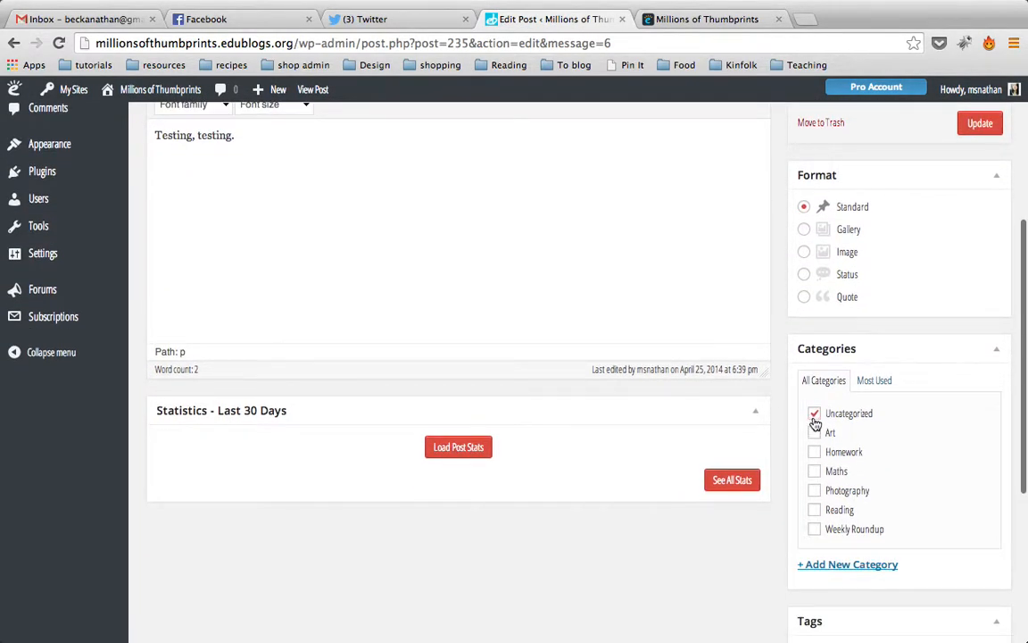
pyautogui.click(815, 416)
# On the public blog, view the posts tagged "beach" and return to the home page.
pyautogui.click(639, 25)
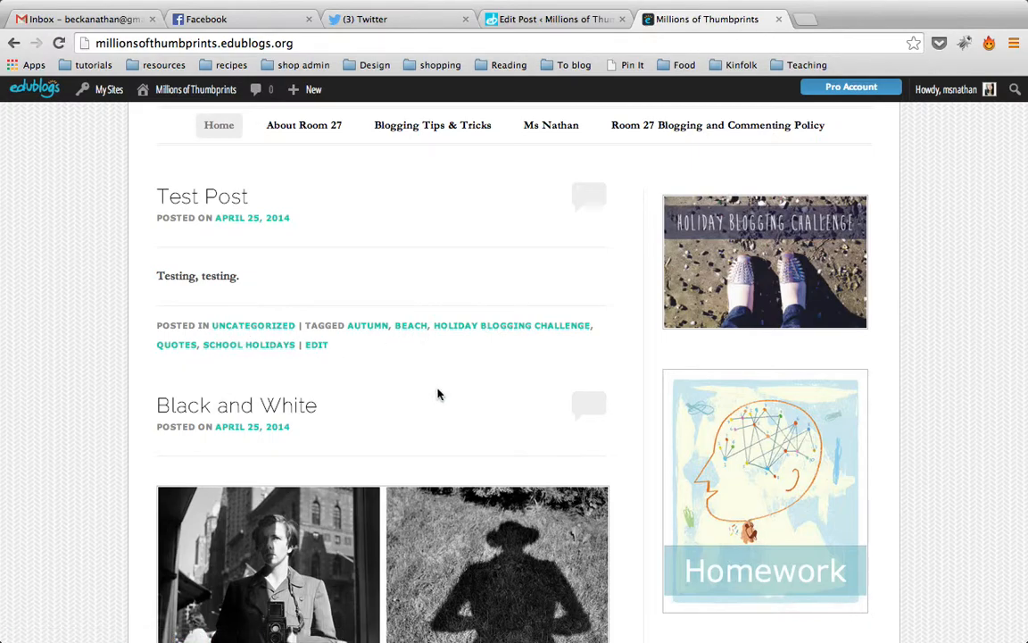
pyautogui.click(402, 331)
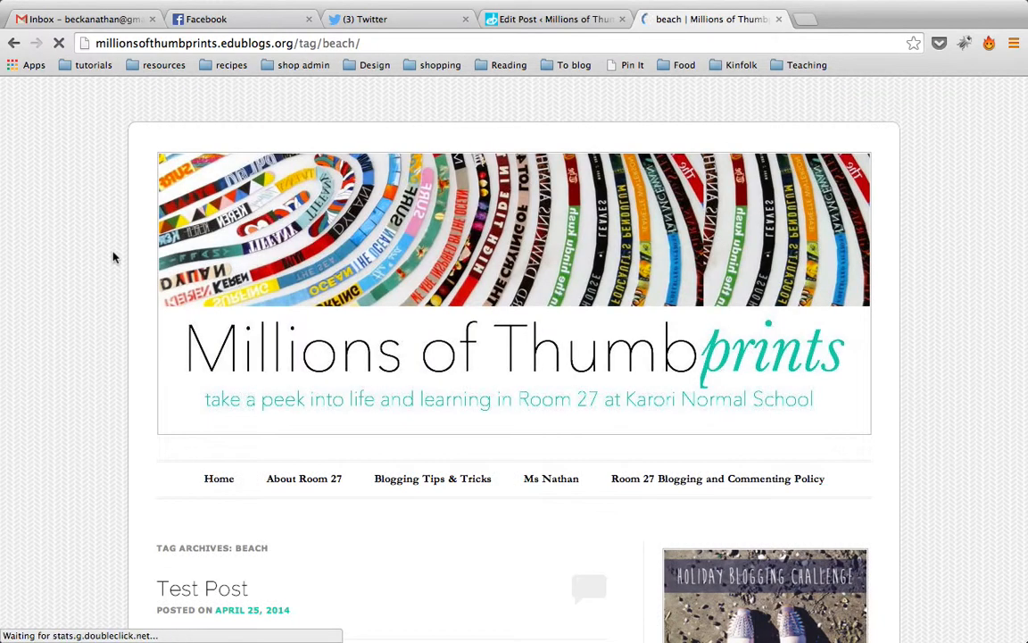
pyautogui.scroll(-3, 113, 257)
pyautogui.scroll(-5, 112, 257)
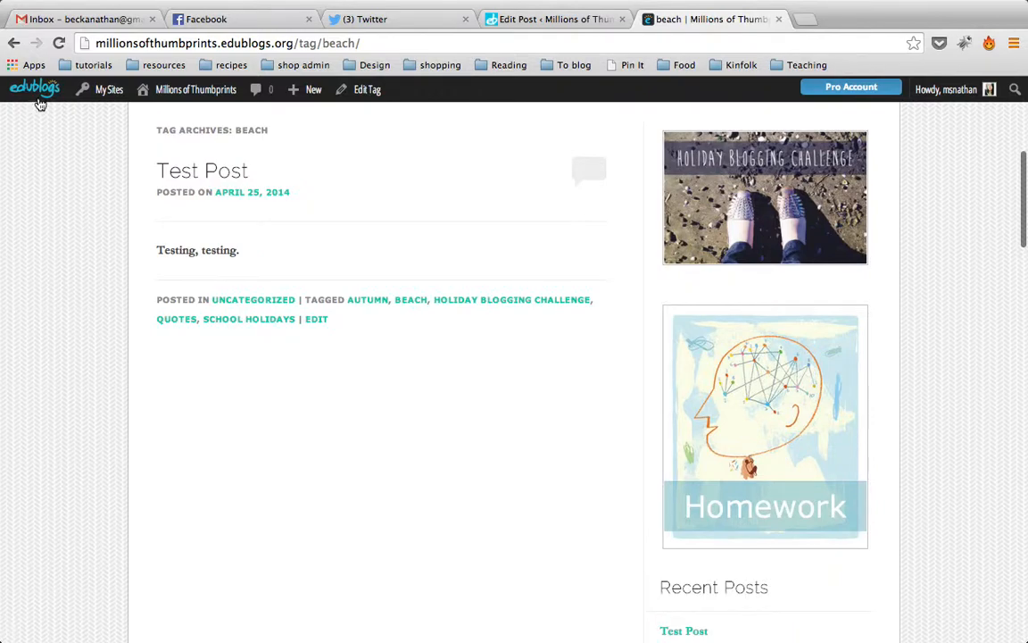
pyautogui.click(15, 43)
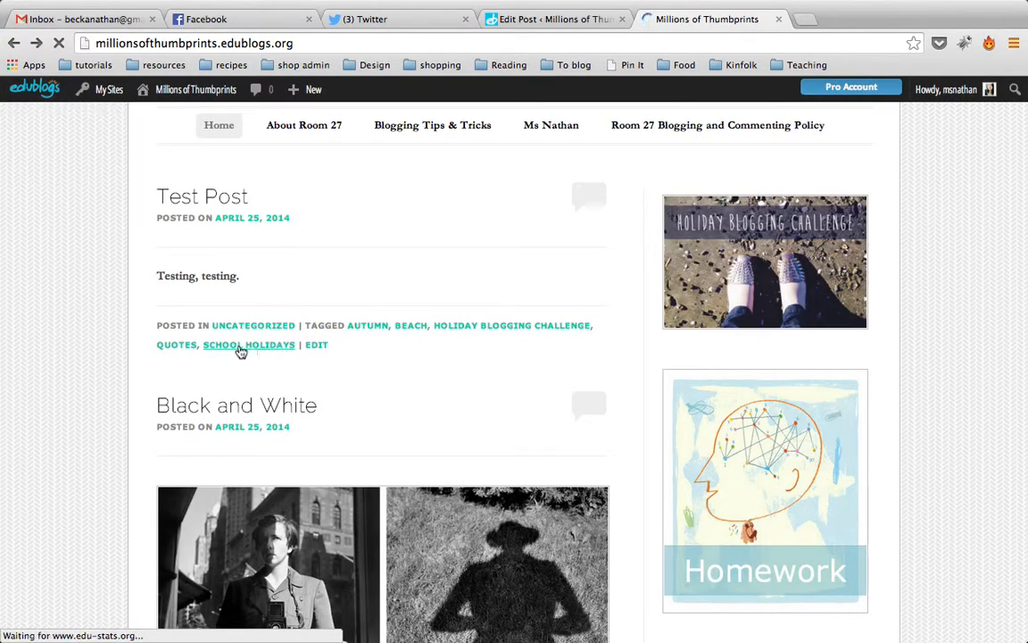
# Open the archive for the "quotes" tag from "Test Post" and look through the posts listed there.
pyautogui.click(176, 345)
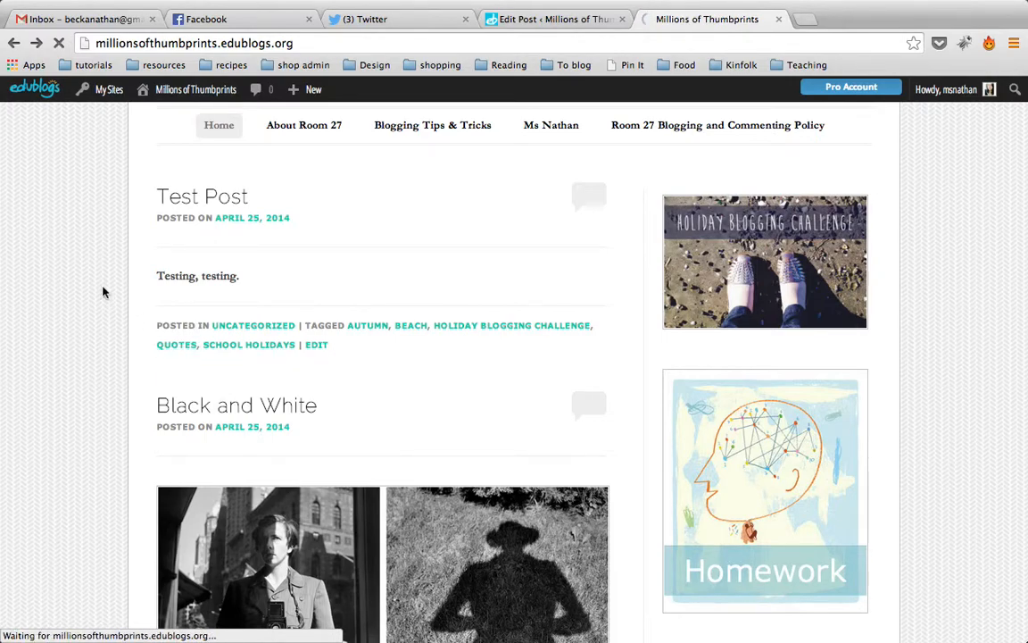
pyautogui.scroll(-4, 101, 289)
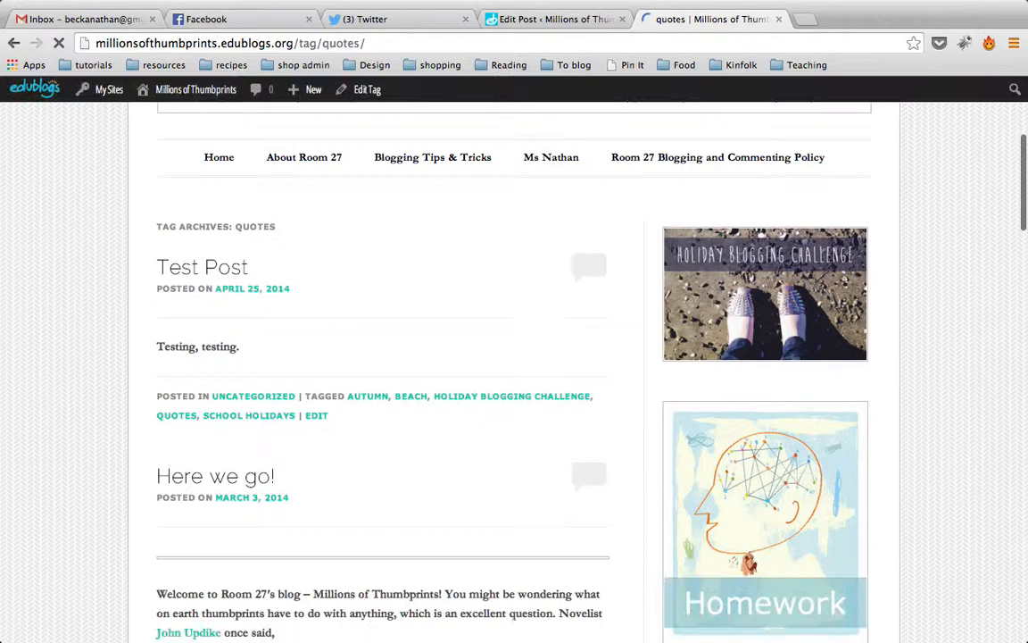
pyautogui.scroll(-4, 514, 357)
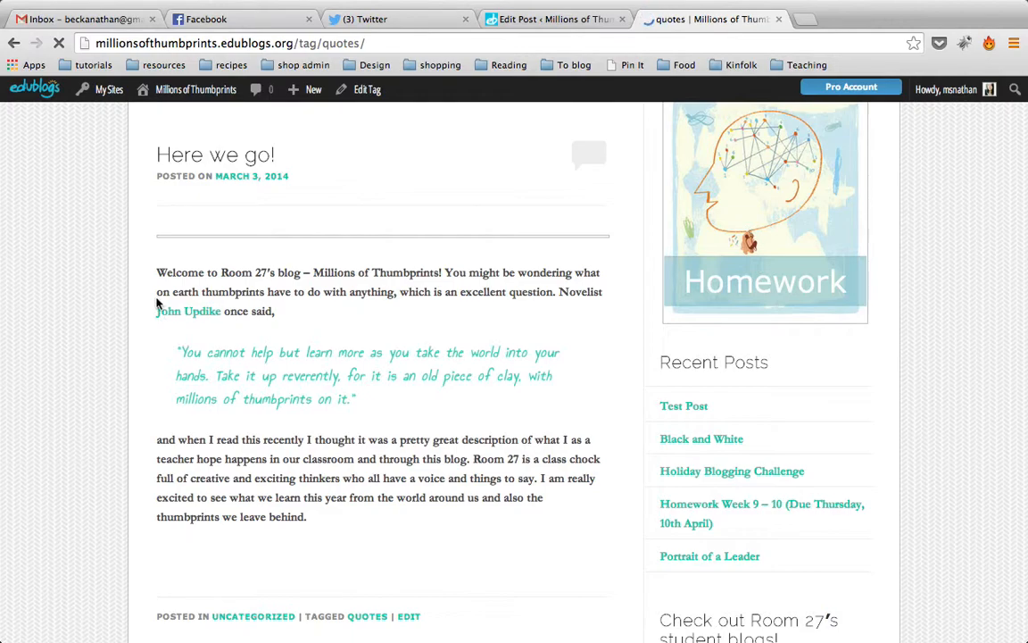
pyautogui.scroll(5, 159, 306)
pyautogui.scroll(1, 515, 357)
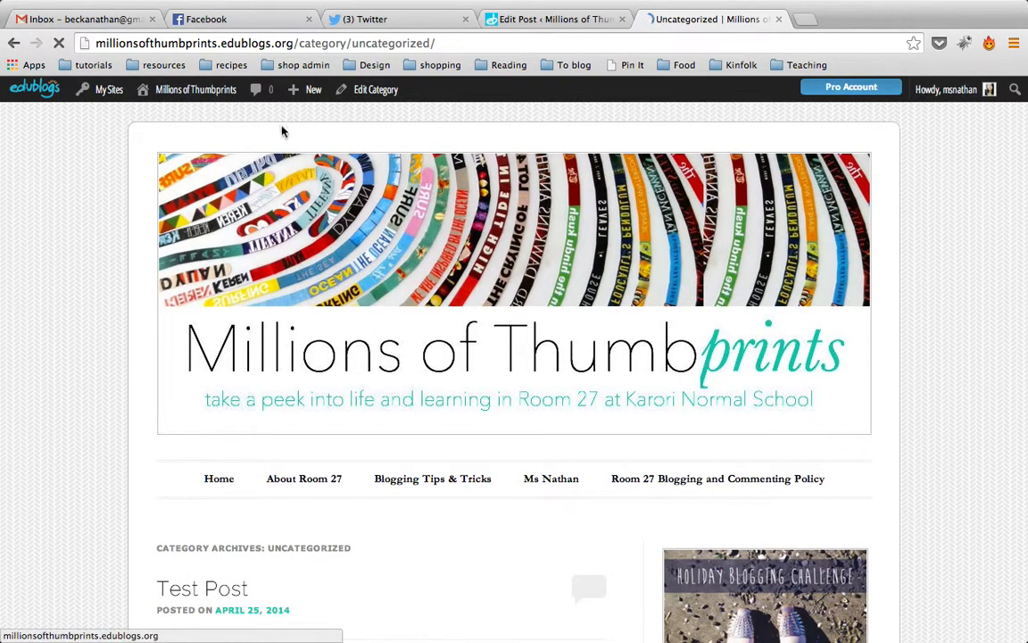
# Look through the Uncategorized category archive and go back to the "quotes" tag archive.
pyautogui.scroll(-5, 76, 268)
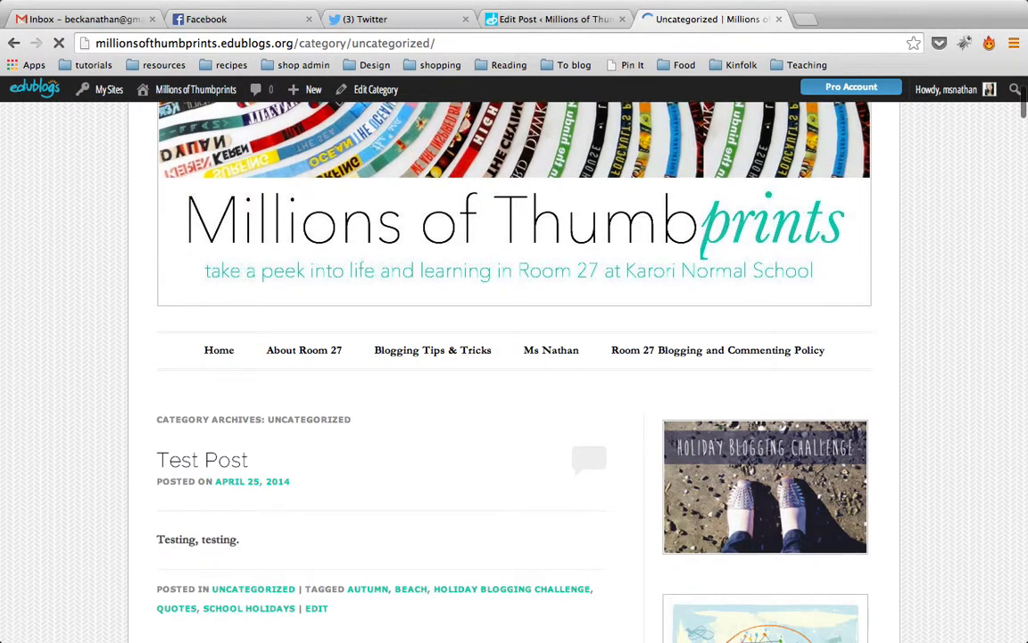
pyautogui.scroll(-10, 76, 268)
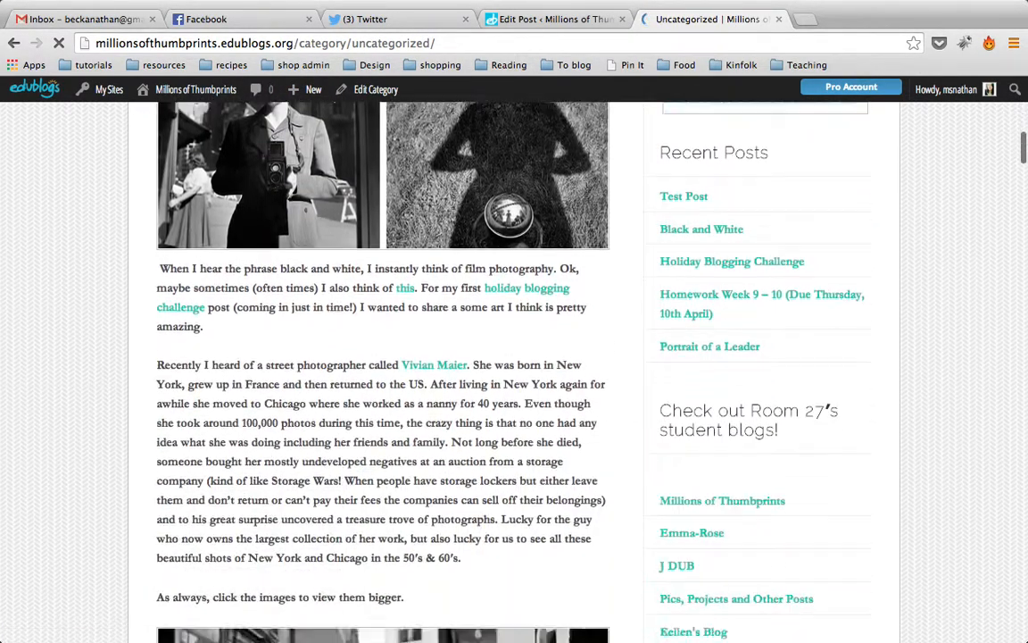
pyautogui.scroll(-4, 526, 357)
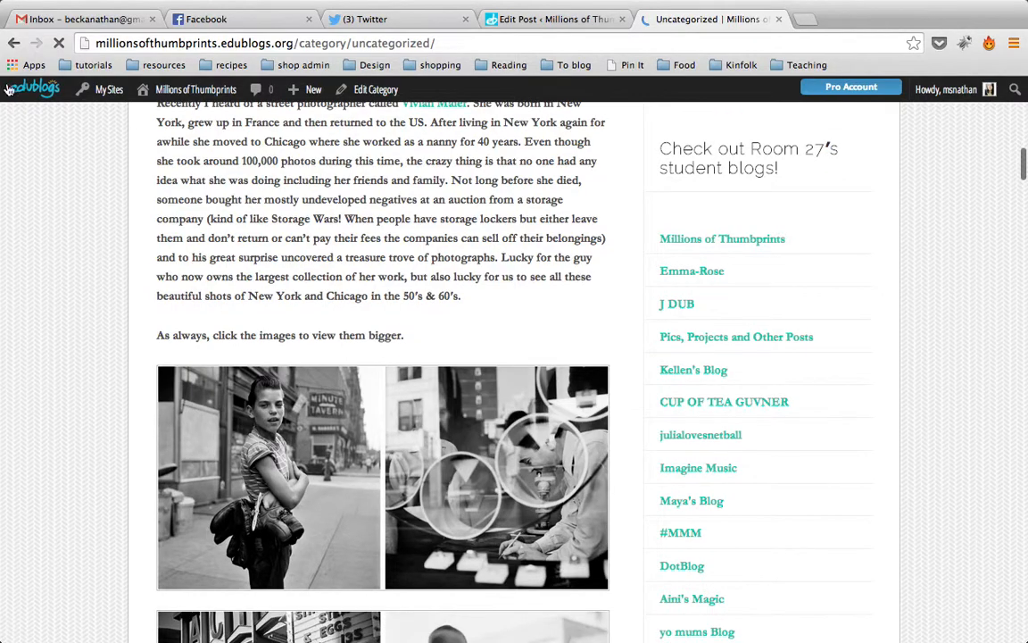
pyautogui.click(11, 50)
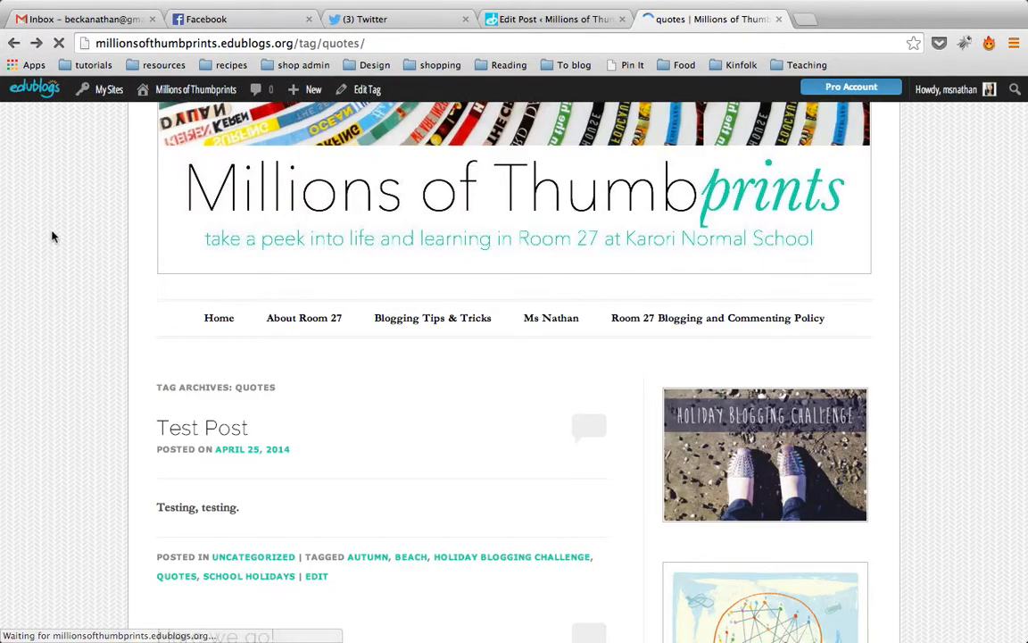
pyautogui.scroll(-4, 527, 357)
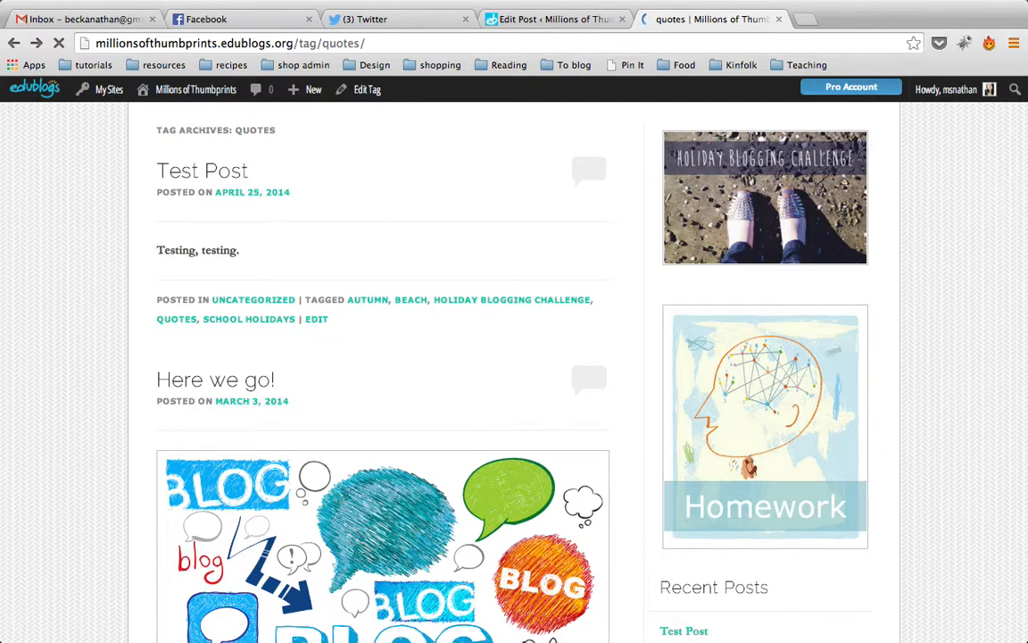
# Open the list of all posts in the blog admin and review their categories and tags.
pyautogui.click(551, 29)
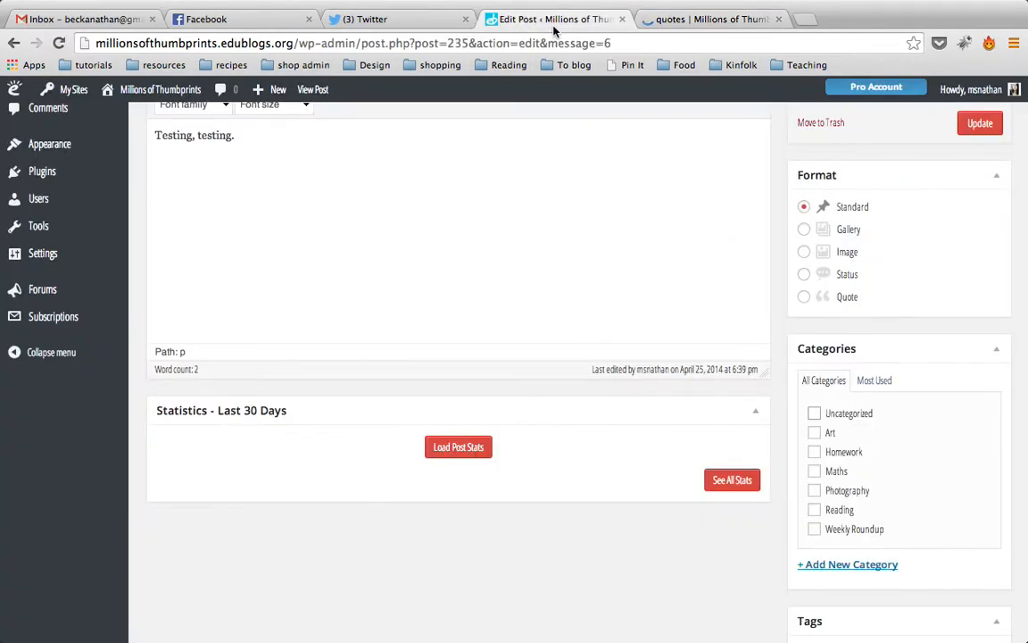
pyautogui.scroll(5, 658, 562)
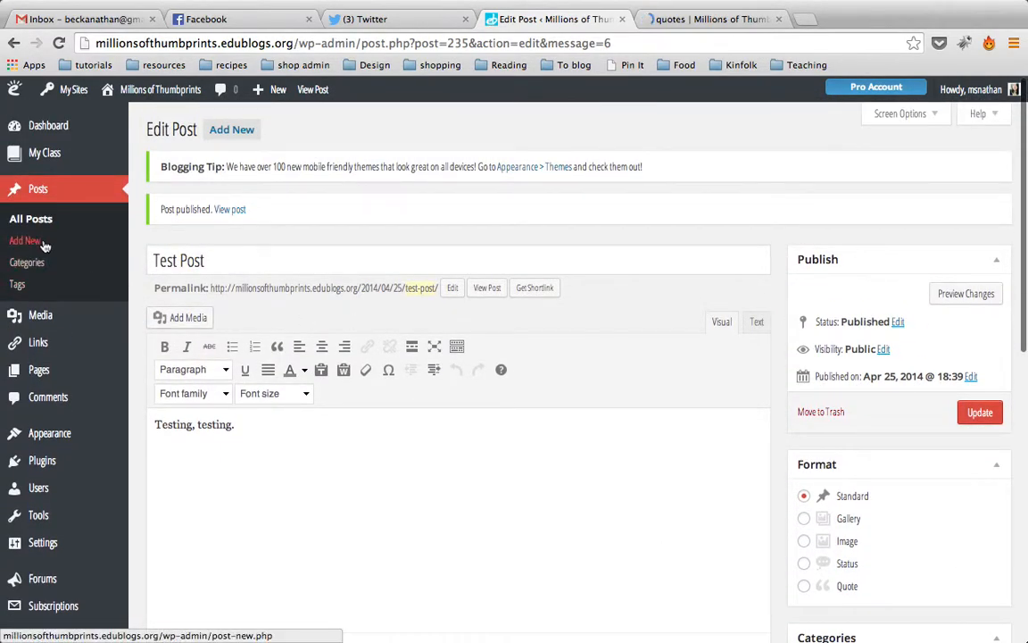
pyautogui.click(44, 223)
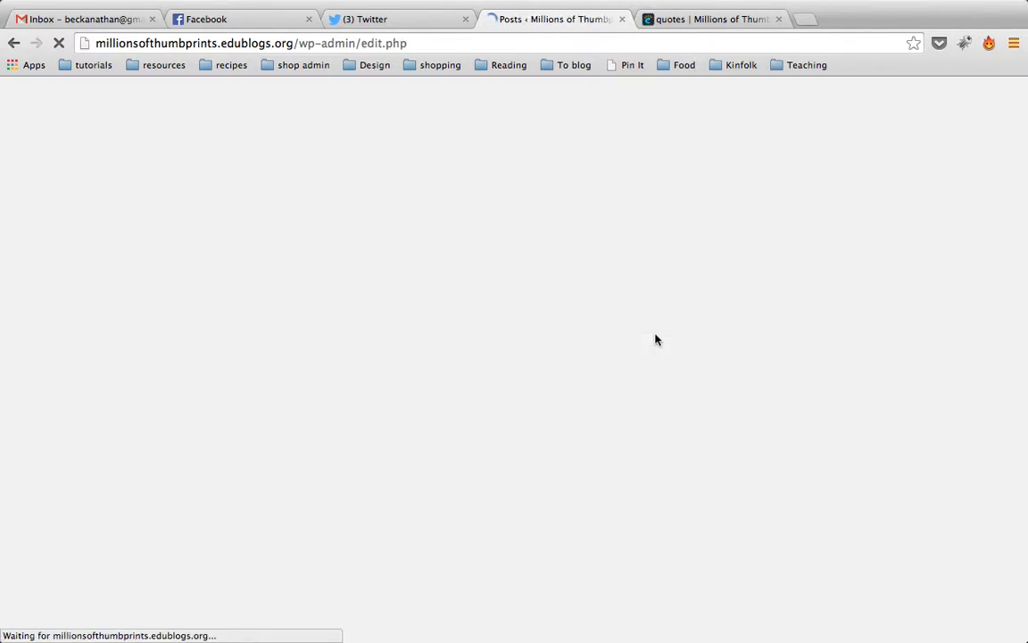
pyautogui.scroll(-1, 656, 334)
pyautogui.scroll(-1, 625, 268)
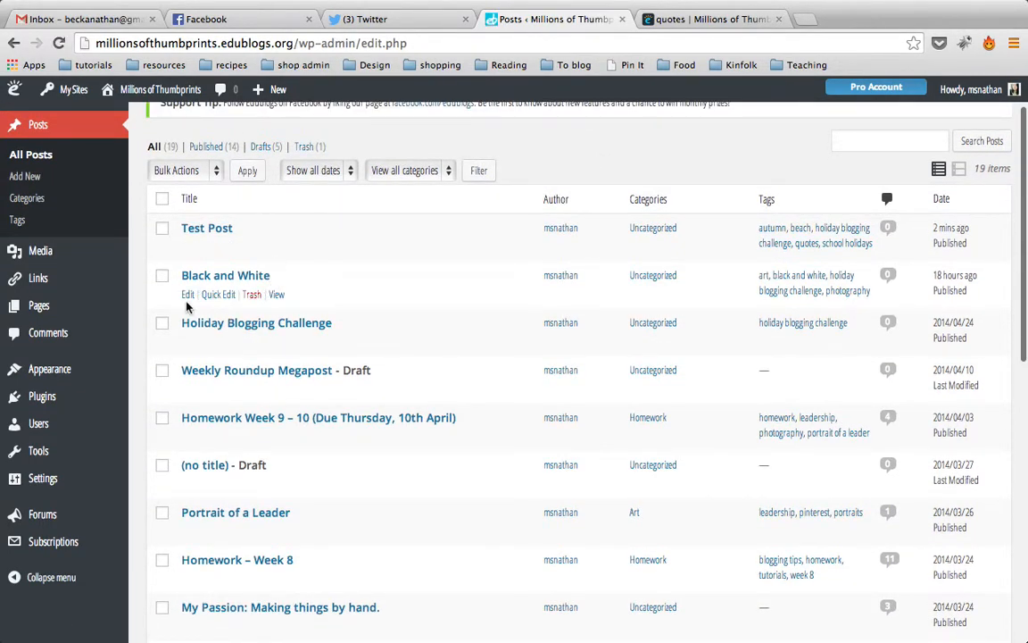
pyautogui.scroll(-2, 294, 294)
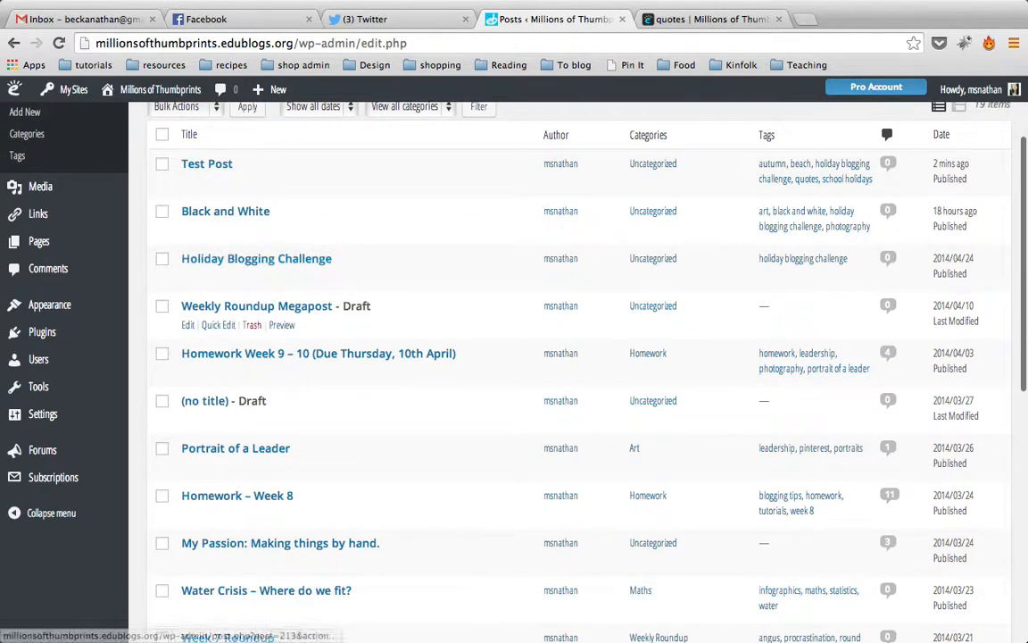
pyautogui.scroll(-1, 268, 267)
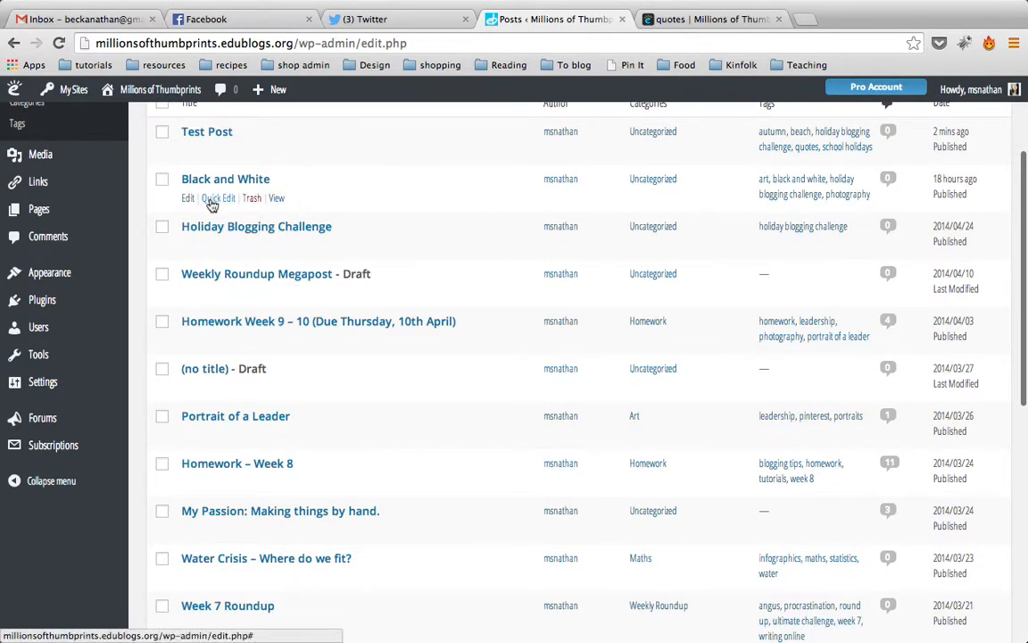
# View the "Black and White" post in Quick Edit and in the full editor, and return to the post list unsaved.
pyautogui.click(211, 202)
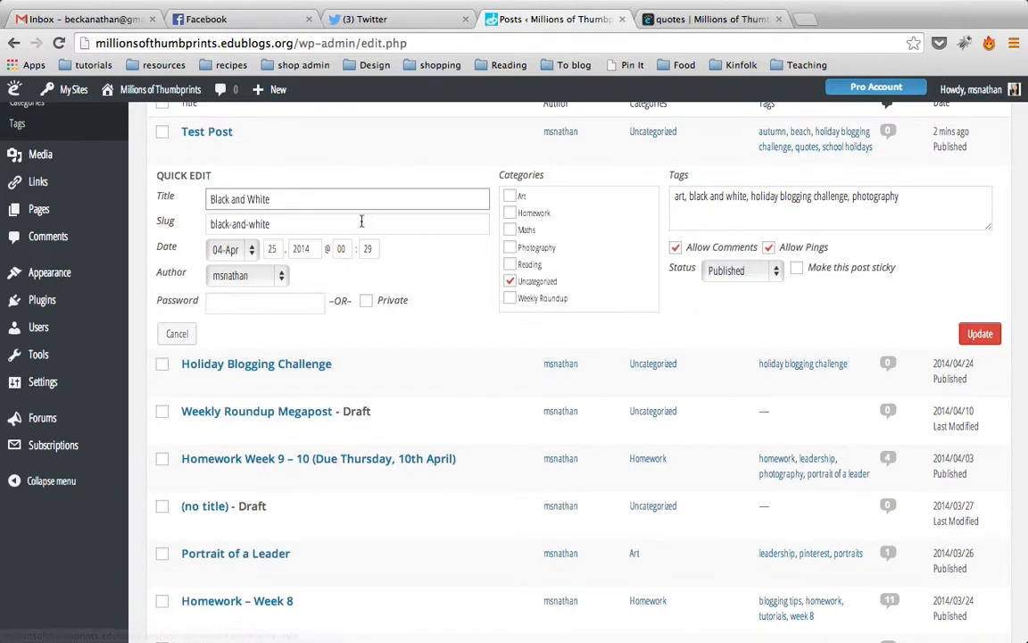
pyautogui.click(176, 333)
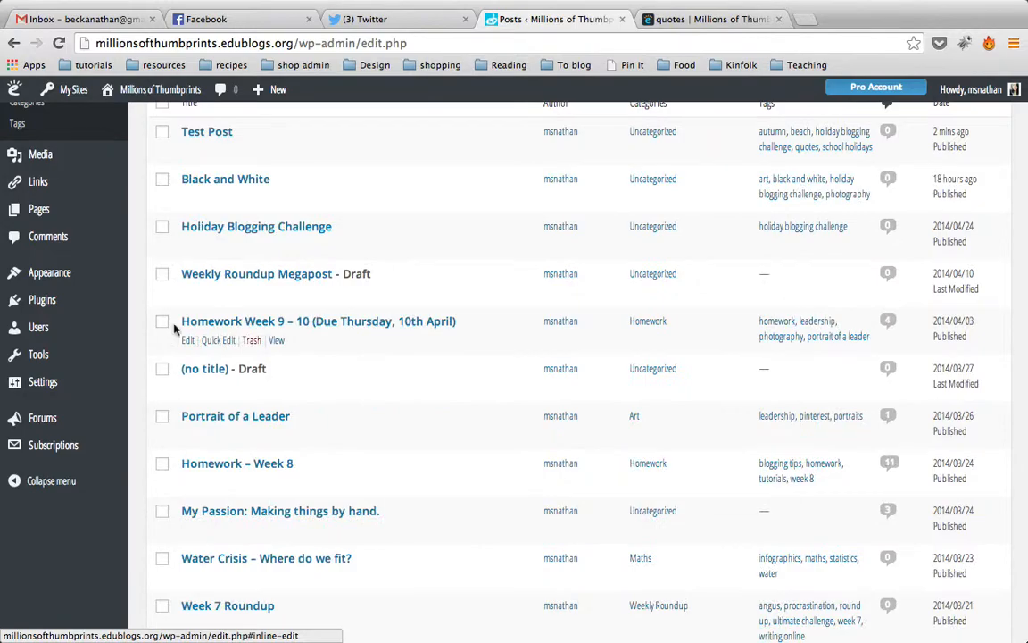
pyautogui.click(188, 199)
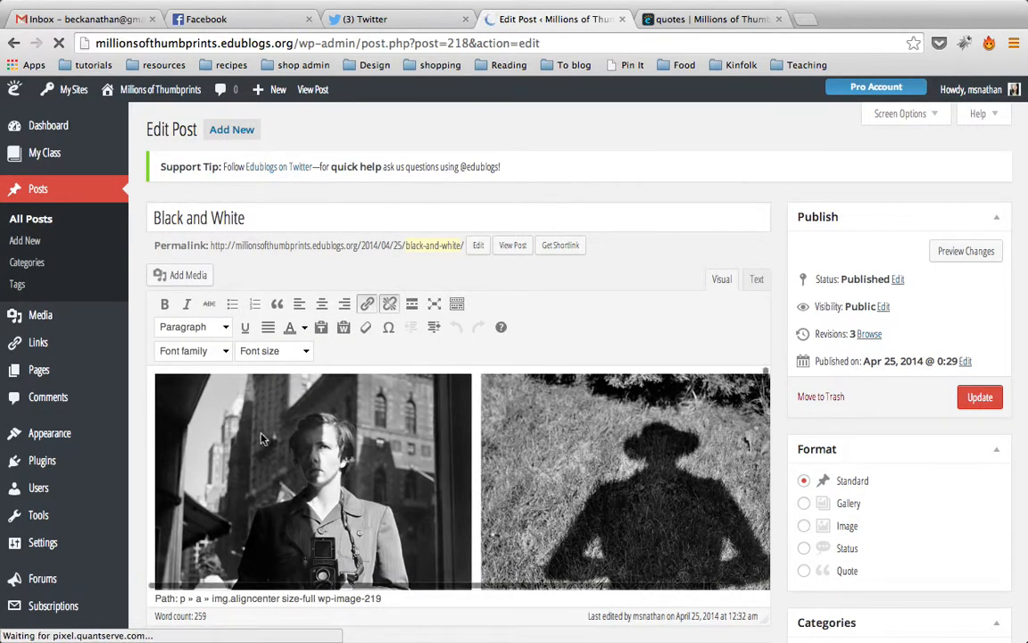
pyautogui.click(15, 44)
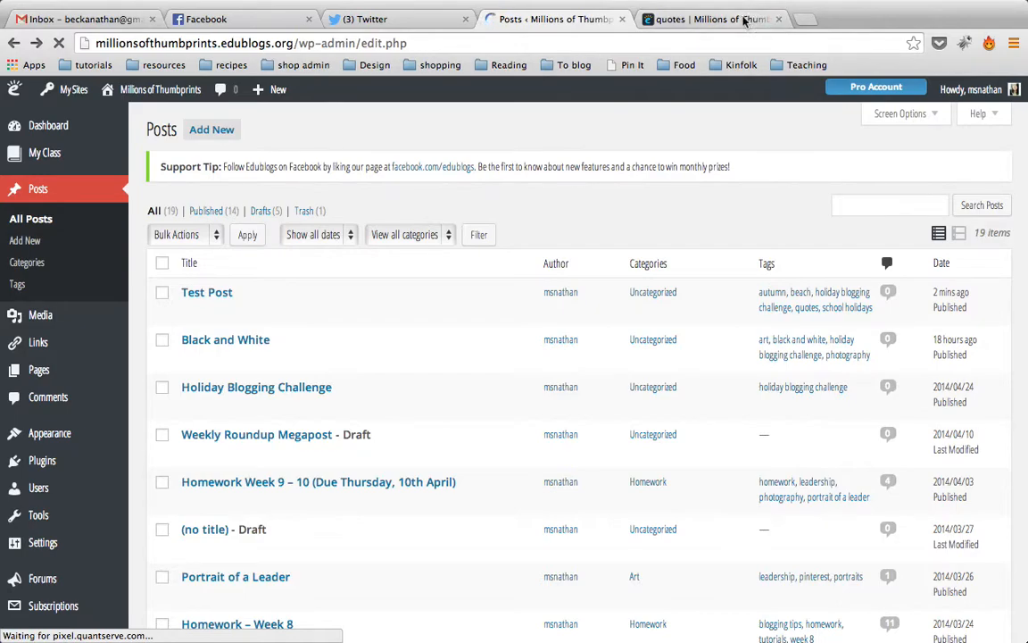
# Search the web for "style rookie" in a new tab and open the Style Rookie blog.
pyautogui.click(808, 18)
pyautogui.write('s')
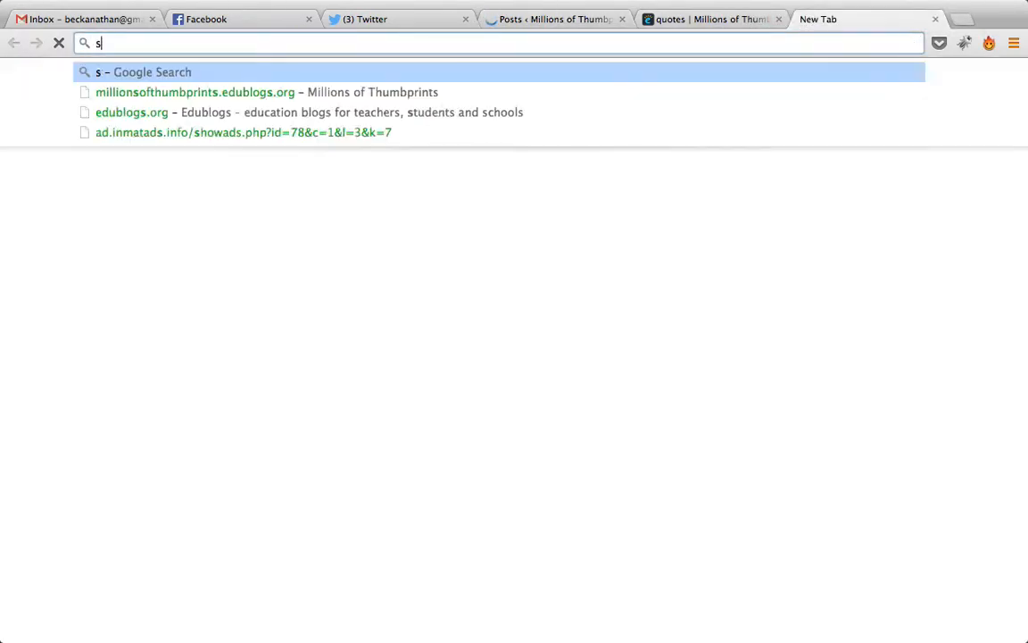
pyautogui.write('tyle rookie')
pyautogui.press('Return')
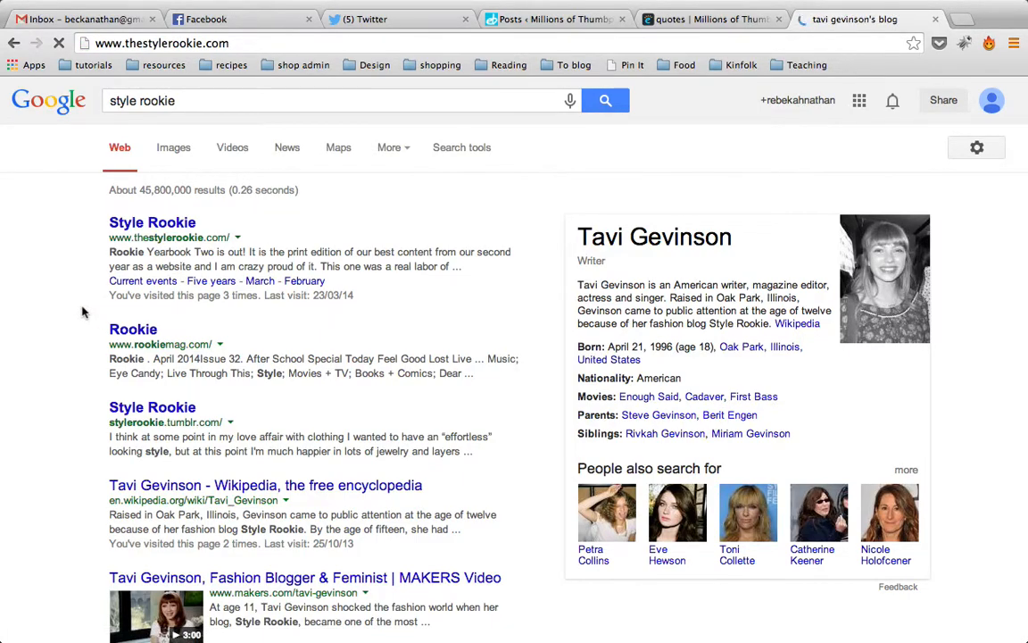
# Open the "inspiration" label from the Style Rookie blog's image links and look through its posts.
pyautogui.scroll(-5, 783, 182)
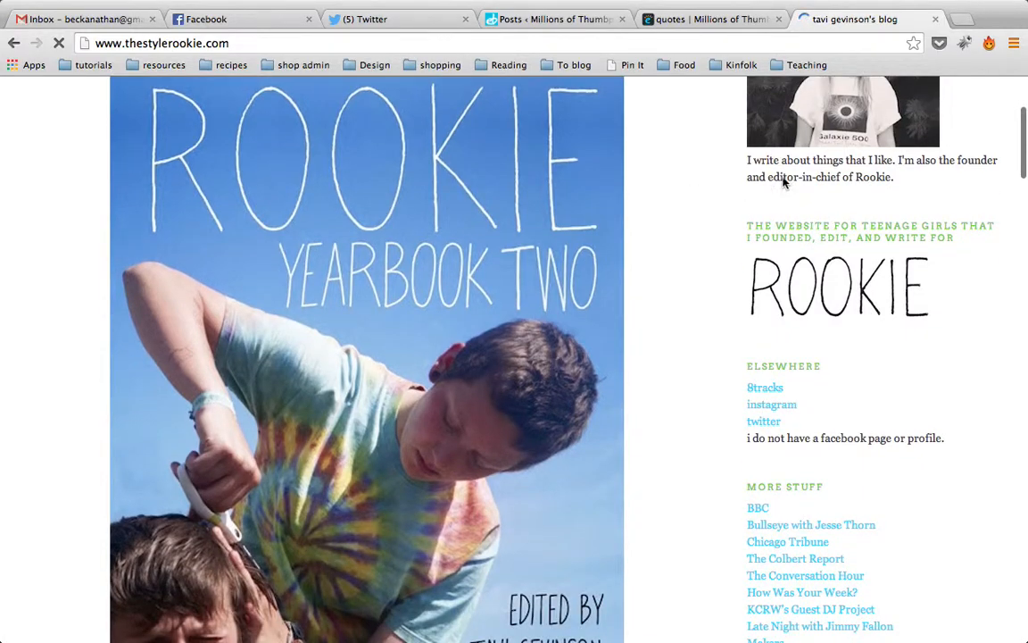
pyautogui.moveTo(1022, 136); pyautogui.dragTo(1022, 375)
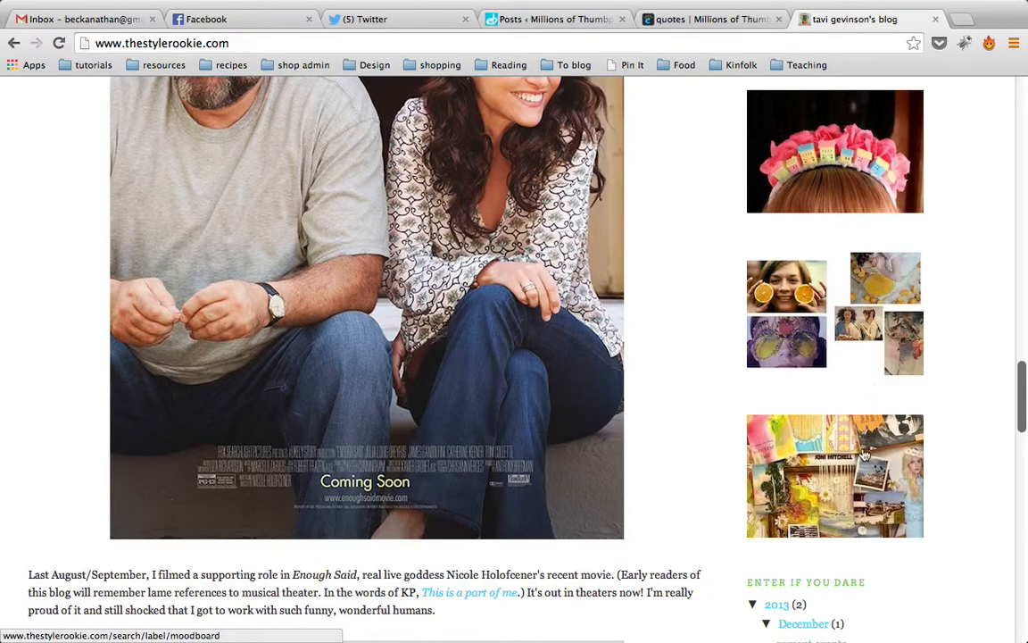
pyautogui.click(786, 287)
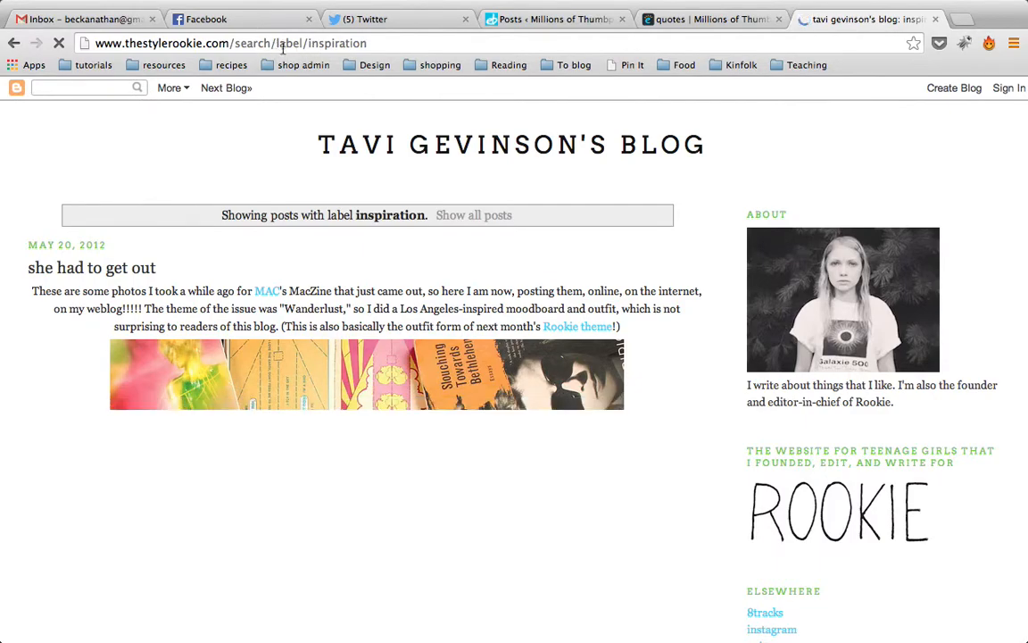
pyautogui.scroll(-10, 273, 130)
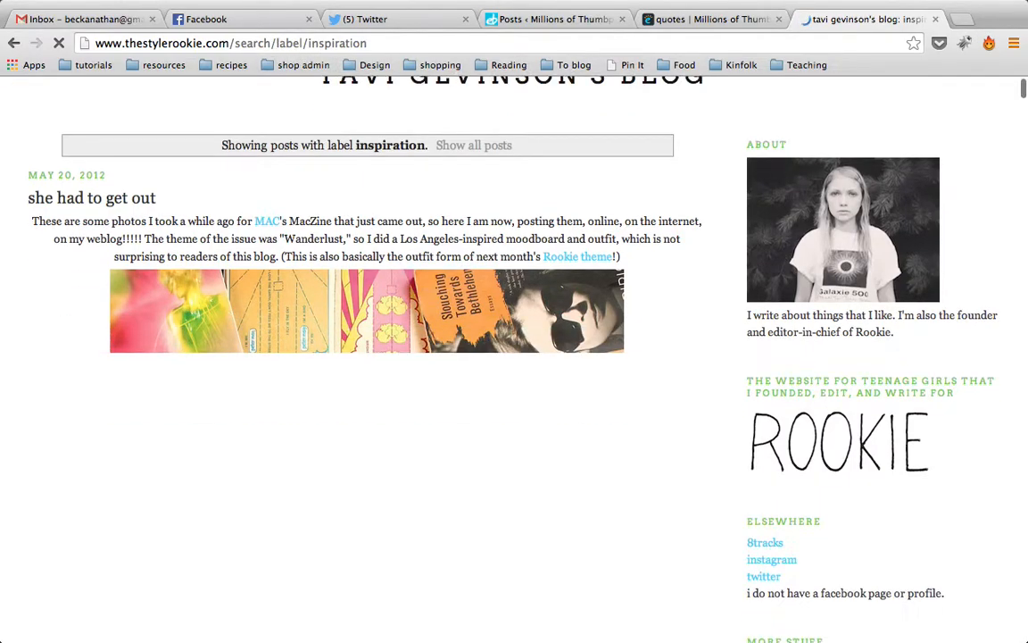
pyautogui.scroll(-8, 366, 358)
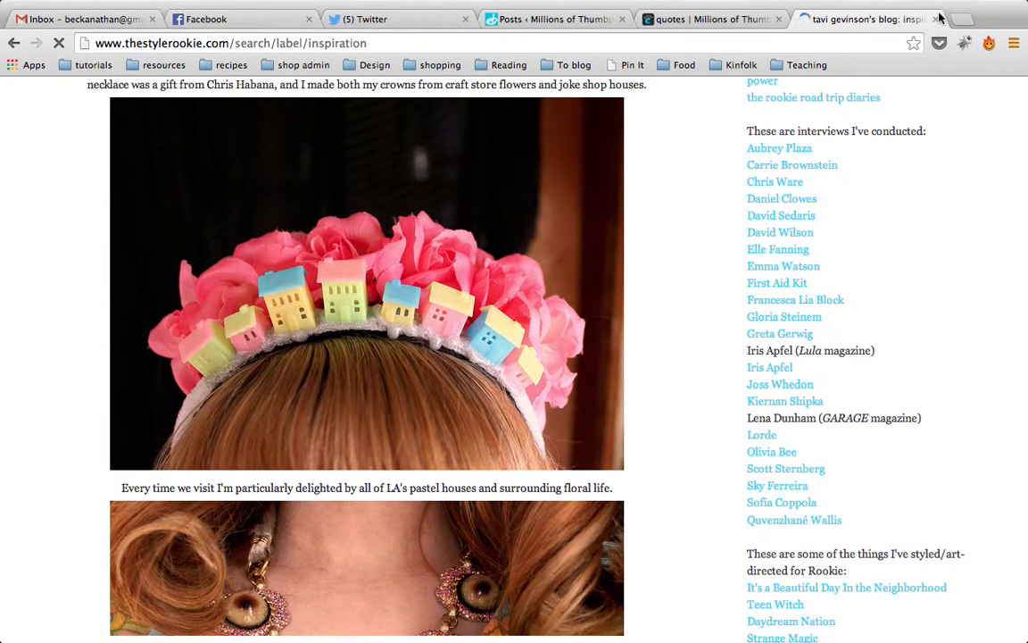
# Close the Style Rookie tab and take the browser out of full-screen mode on the post list.
pyautogui.click(935, 19)
pyautogui.scroll(-3, 571, 357)
pyautogui.click(1005, 8)
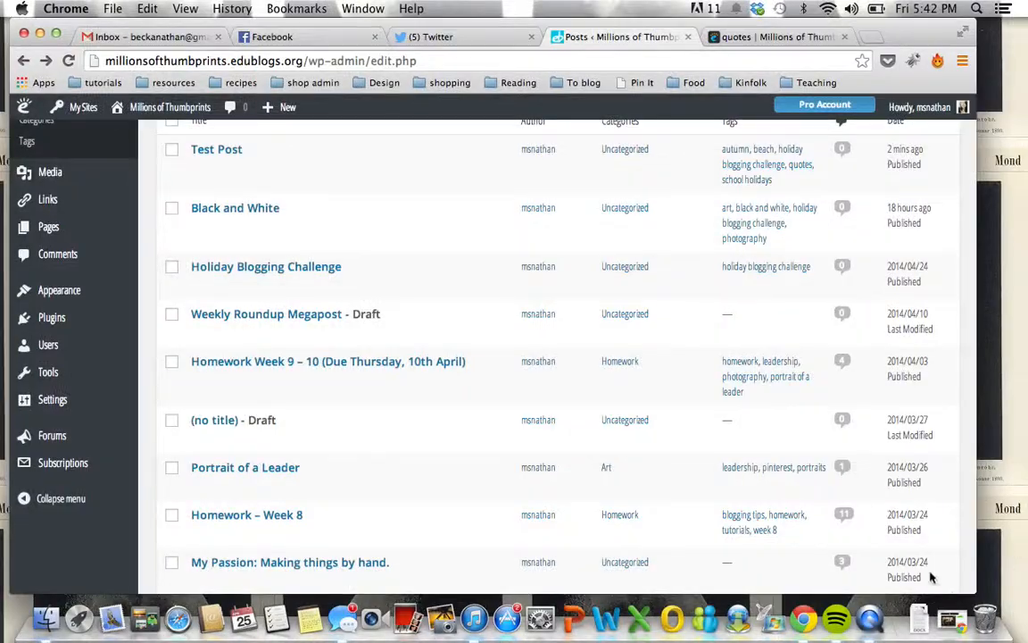